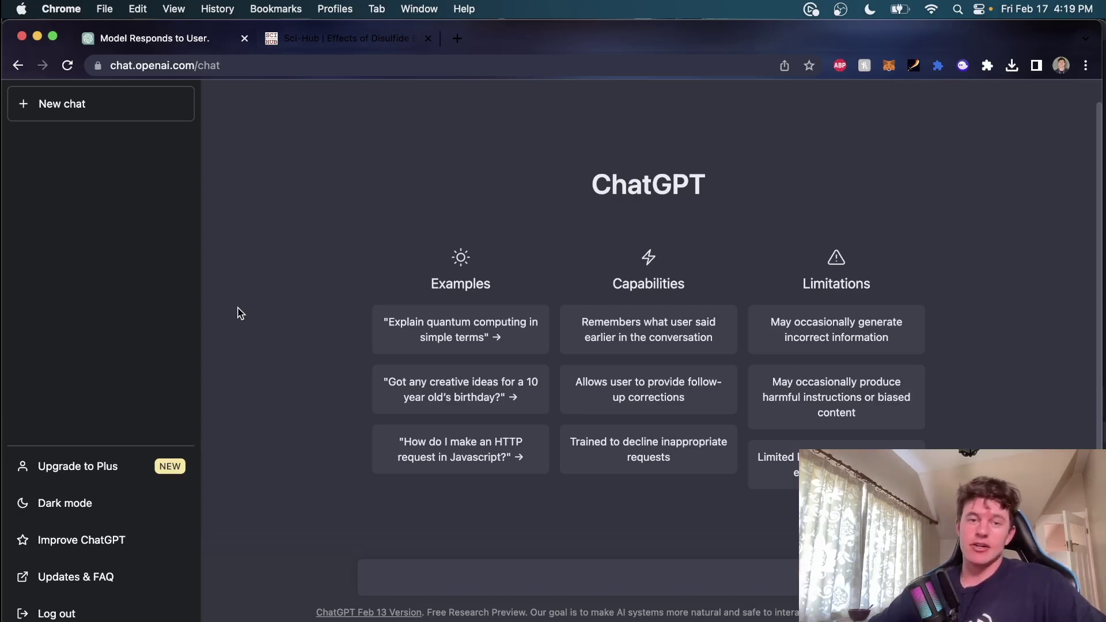
In the Sci-Hub tab, select the Bt toxin article text from 'The partition…' onto page 2.
{"action": "left_click", "coordinate": [352, 39]}
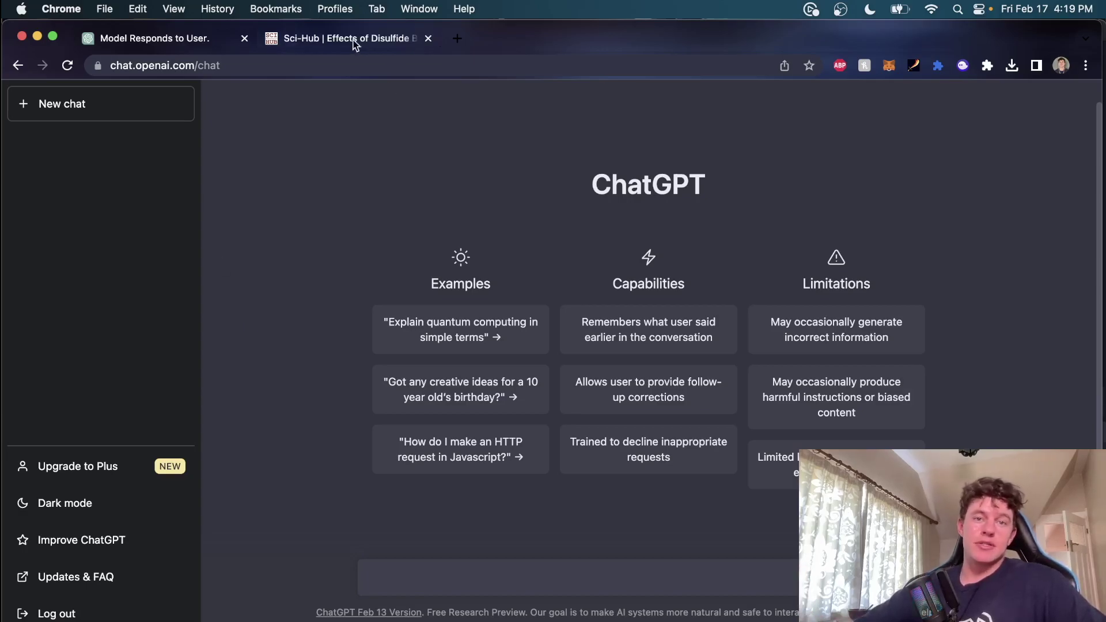
{"action": "scroll", "coordinate": [483, 160], "scroll_direction": "up", "scroll_amount": 5}
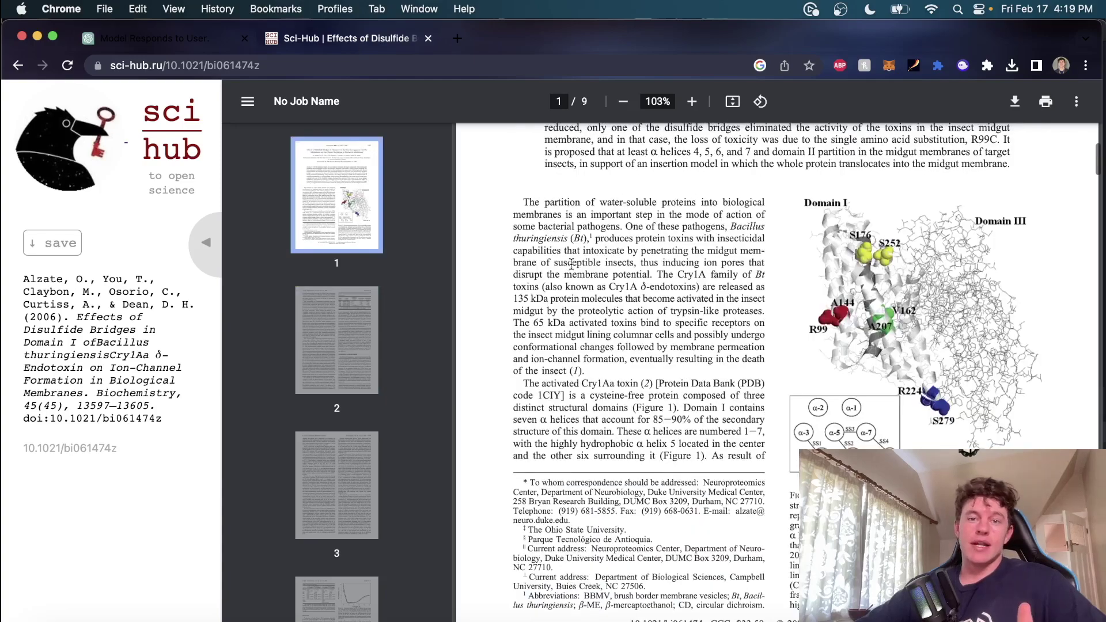
{"action": "scroll", "coordinate": [501, 196], "scroll_direction": "up", "scroll_amount": 5}
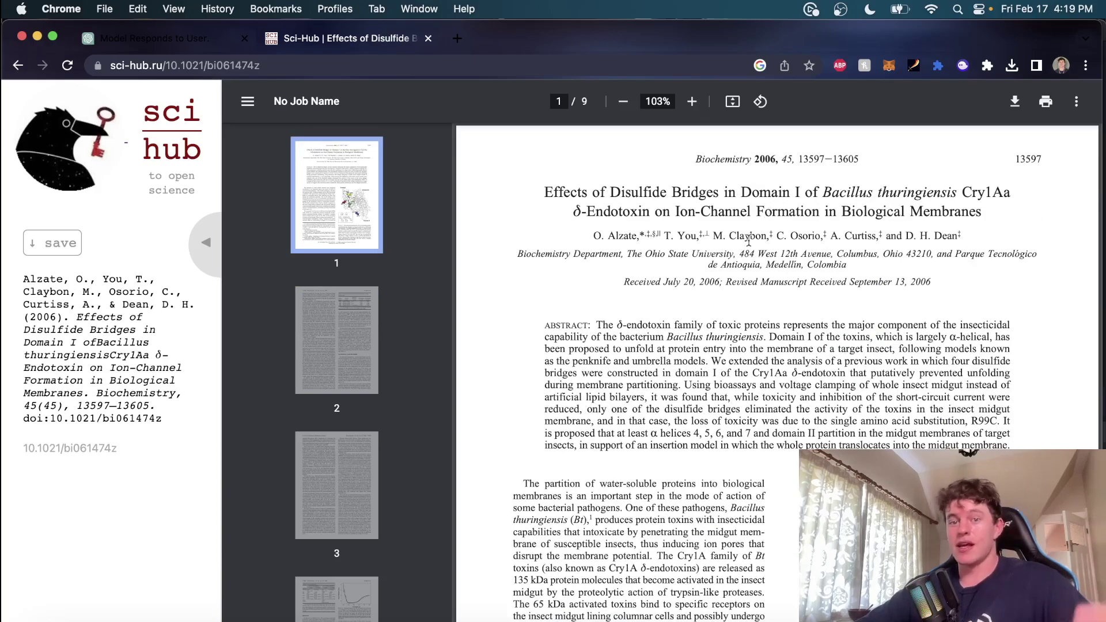
{"action": "scroll", "coordinate": [518, 368], "scroll_direction": "down", "scroll_amount": 2}
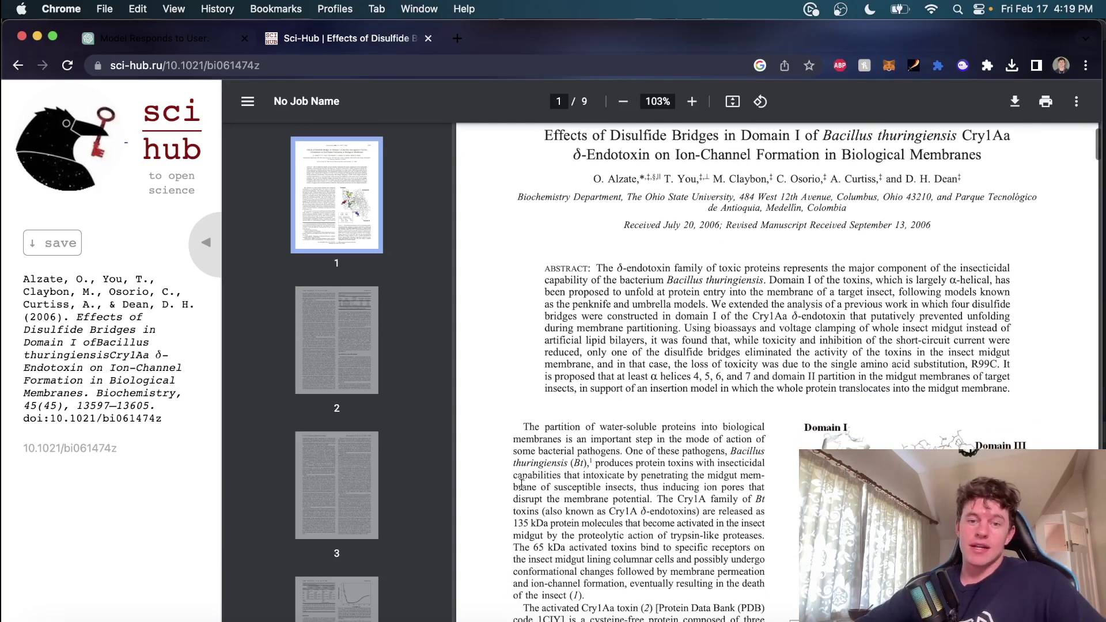
{"action": "scroll", "coordinate": [521, 484], "scroll_direction": "down", "scroll_amount": 5}
{"action": "left_click_drag", "start_coordinate": [521, 293], "coordinate": [625, 620]}
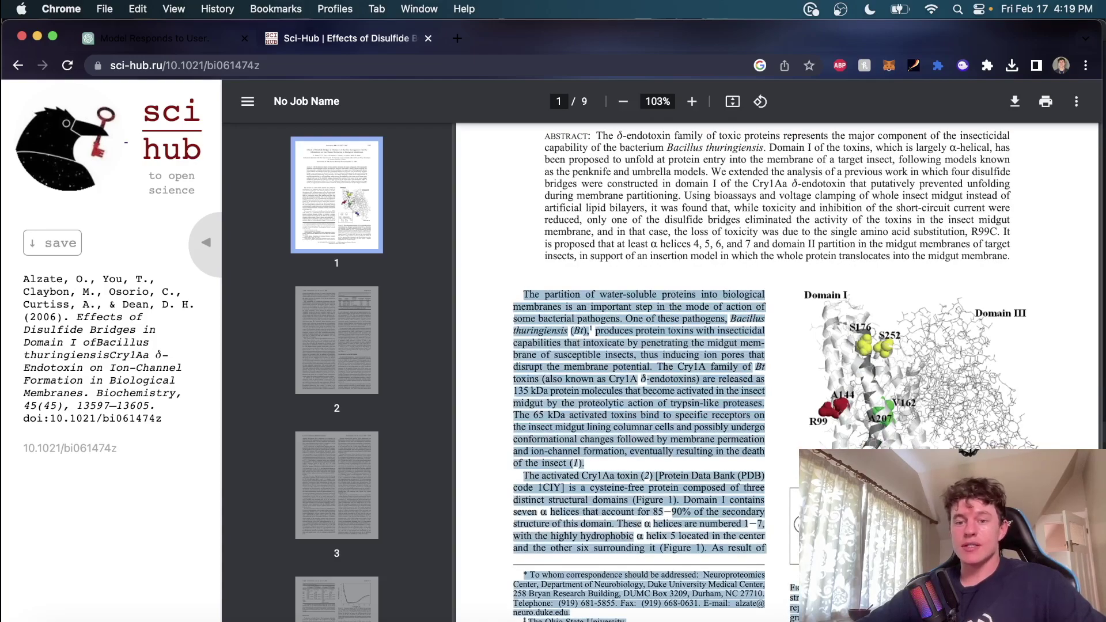
{"action": "scroll", "coordinate": [634, 375], "scroll_direction": "down", "scroll_amount": 5}
{"action": "scroll", "coordinate": [634, 374], "scroll_direction": "down", "scroll_amount": 5}
{"action": "scroll", "coordinate": [633, 374], "scroll_direction": "down", "scroll_amount": 5}
{"action": "scroll", "coordinate": [634, 375], "scroll_direction": "down", "scroll_amount": 4}
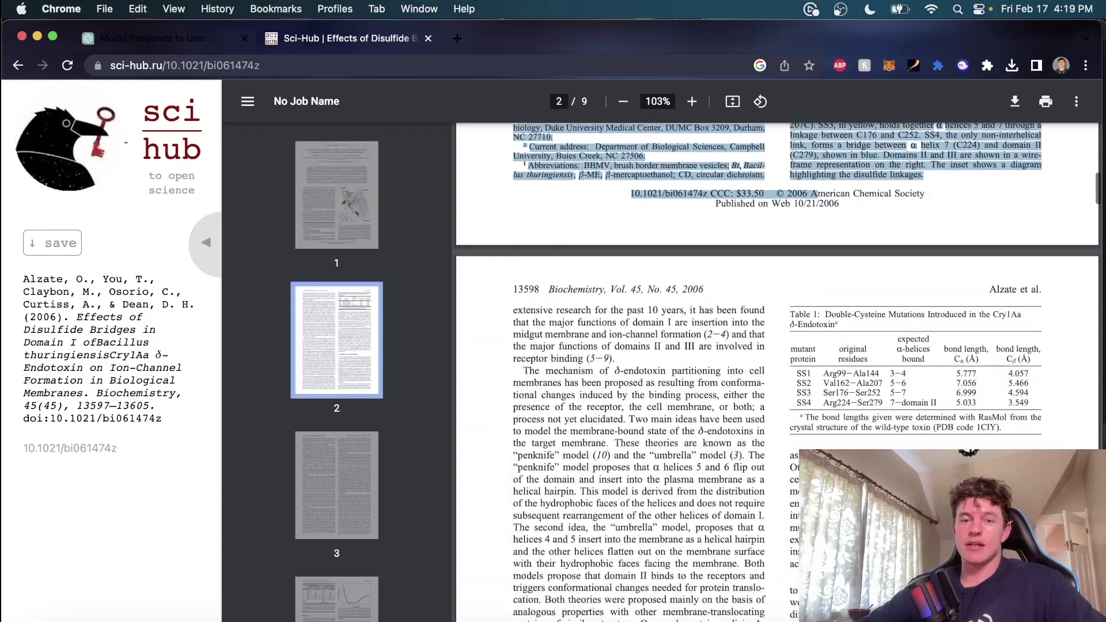
{"action": "scroll", "coordinate": [778, 374], "scroll_direction": "down", "scroll_amount": 5}
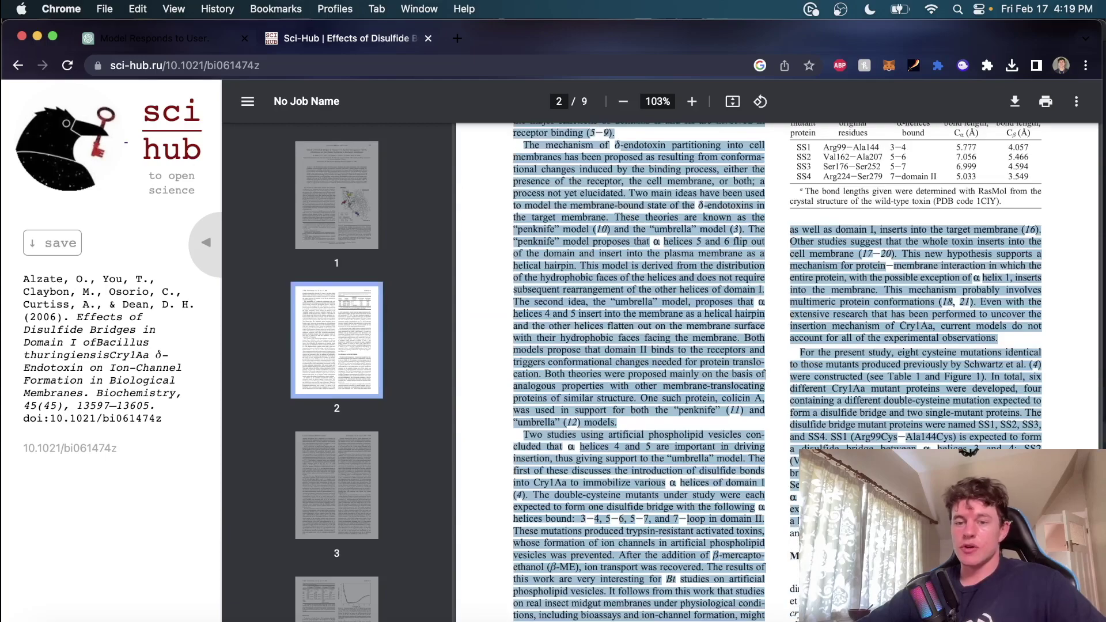
Copy the selected Bt toxin article passage to the clipboard.
{"action": "right_click", "coordinate": [493, 438]}
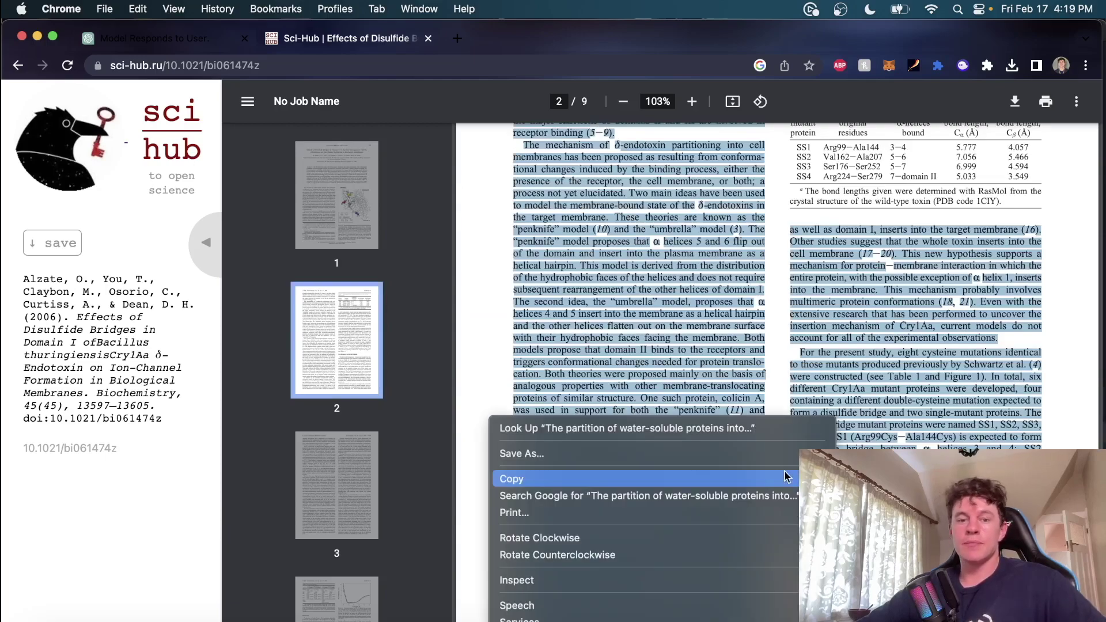
{"action": "left_click", "coordinate": [788, 477]}
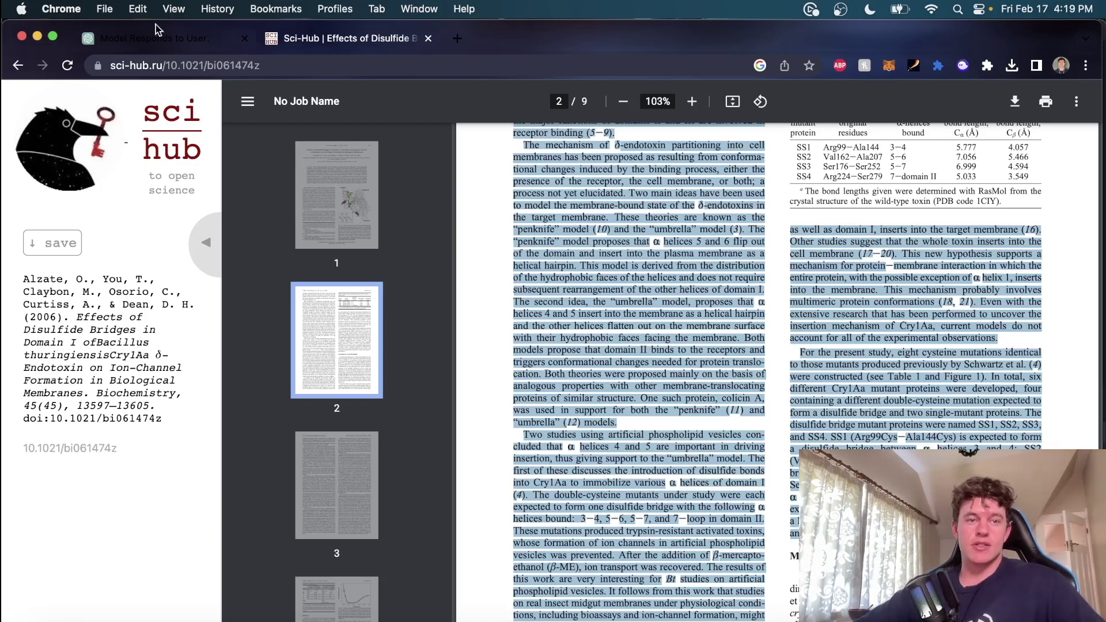
{"action": "right_click", "coordinate": [584, 285]}
{"action": "left_click", "coordinate": [640, 343]}
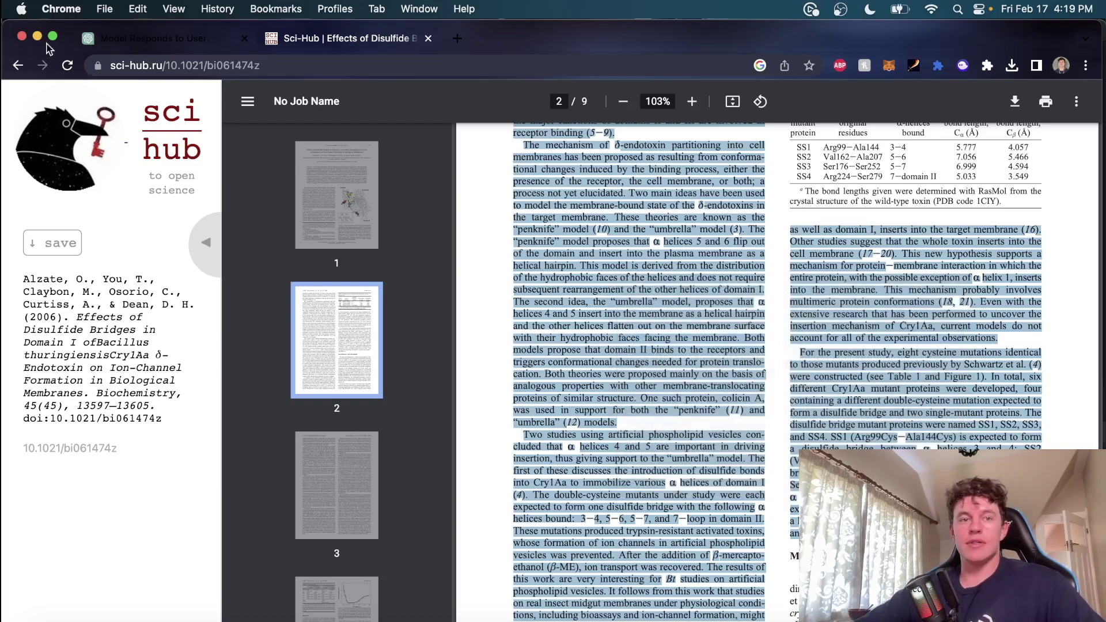
Send 'please summarize the following article' to ChatGPT with the copied Bt toxin text pasted in.
{"action": "left_click", "coordinate": [178, 50]}
{"action": "type", "text": "can you plase"}
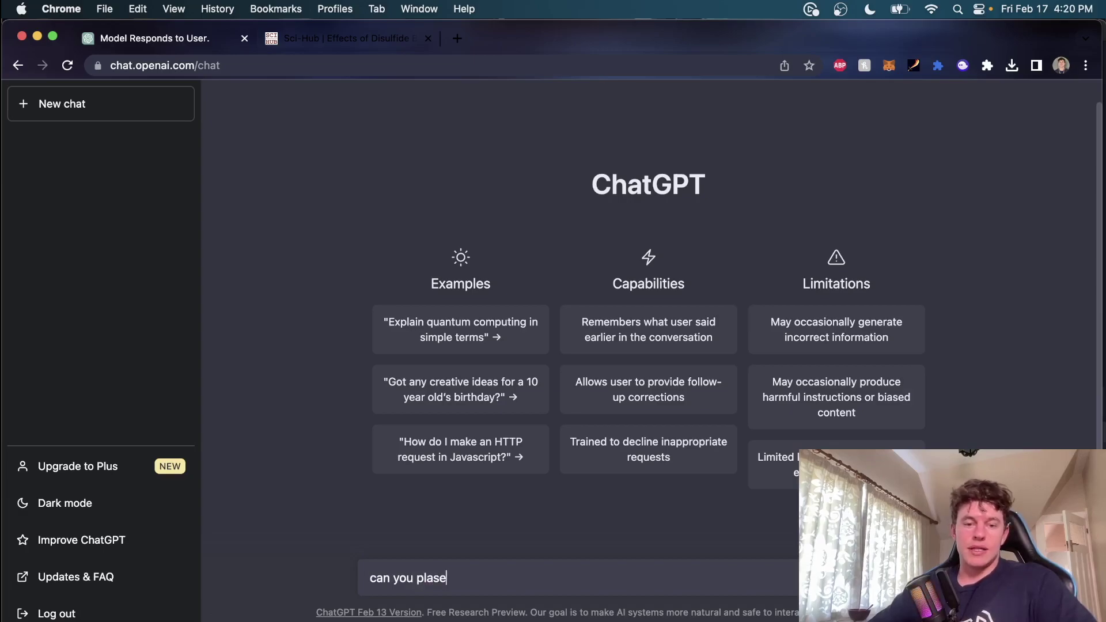
{"action": "key", "text": "BackSpace"}
{"action": "key", "text": "BackSpace"}
{"action": "type", "text": "ease summarize "}
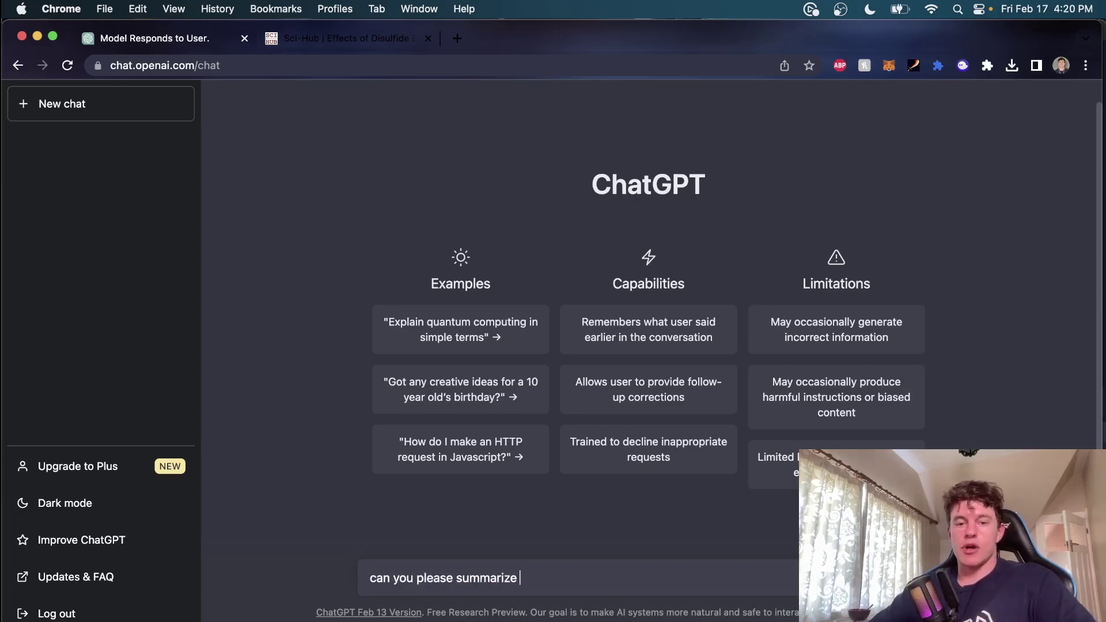
{"action": "type", "text": "the follow"}
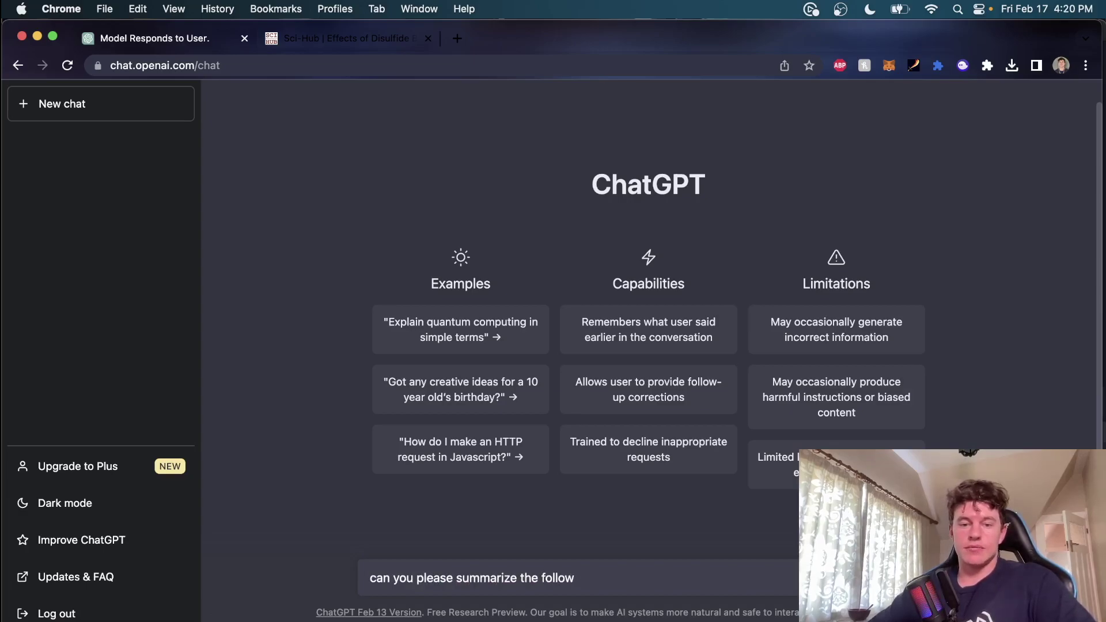
{"action": "type", "text": "ing artcil"}
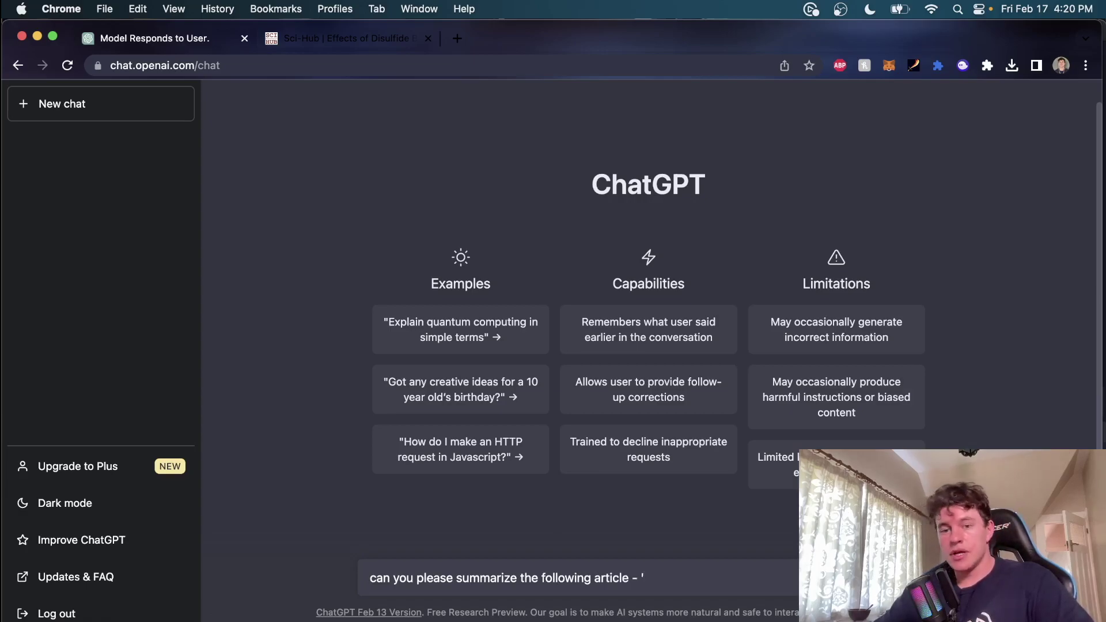
{"action": "key", "text": "super+v"}
{"action": "scroll", "coordinate": [464, 527], "scroll_direction": "up", "scroll_amount": 10}
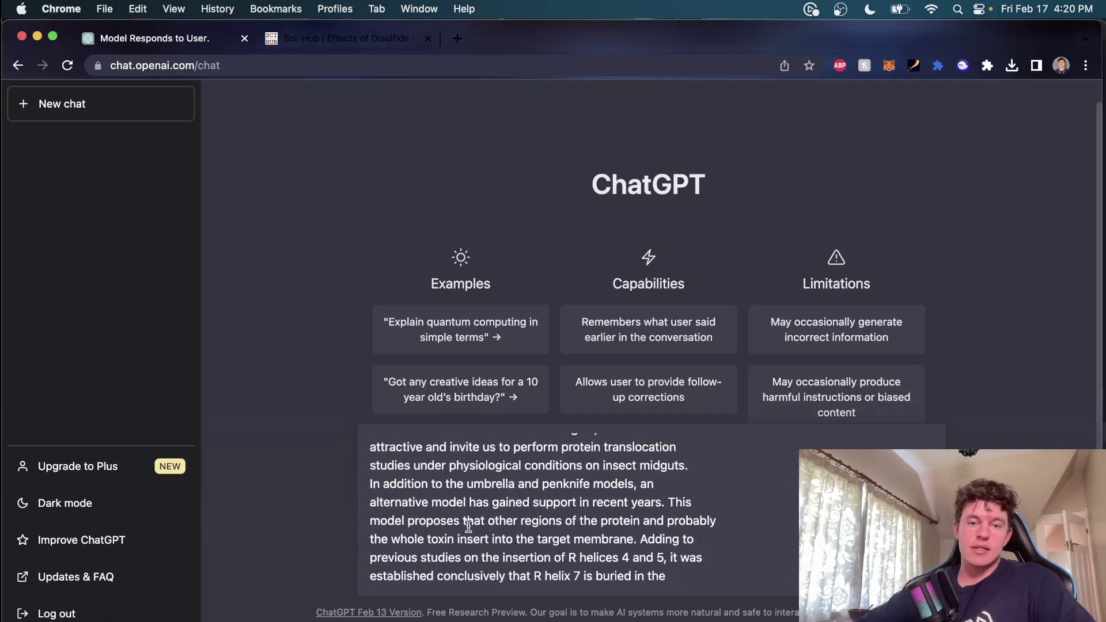
{"action": "scroll", "coordinate": [478, 527], "scroll_direction": "up", "scroll_amount": 10}
{"action": "scroll", "coordinate": [488, 525], "scroll_direction": "up", "scroll_amount": 10}
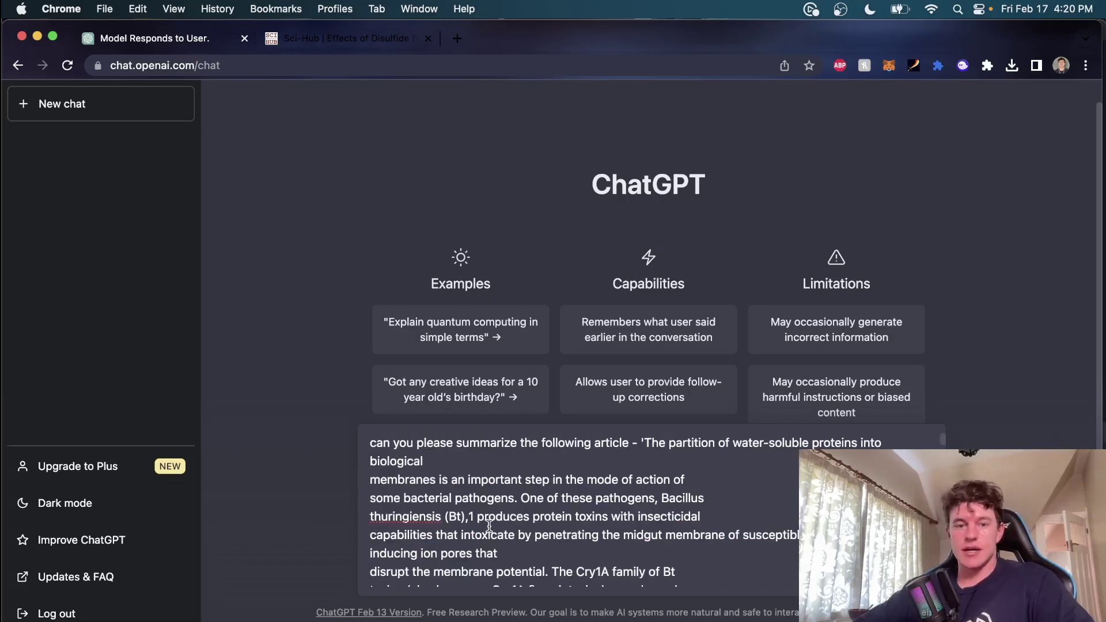
{"action": "key", "text": "Return"}
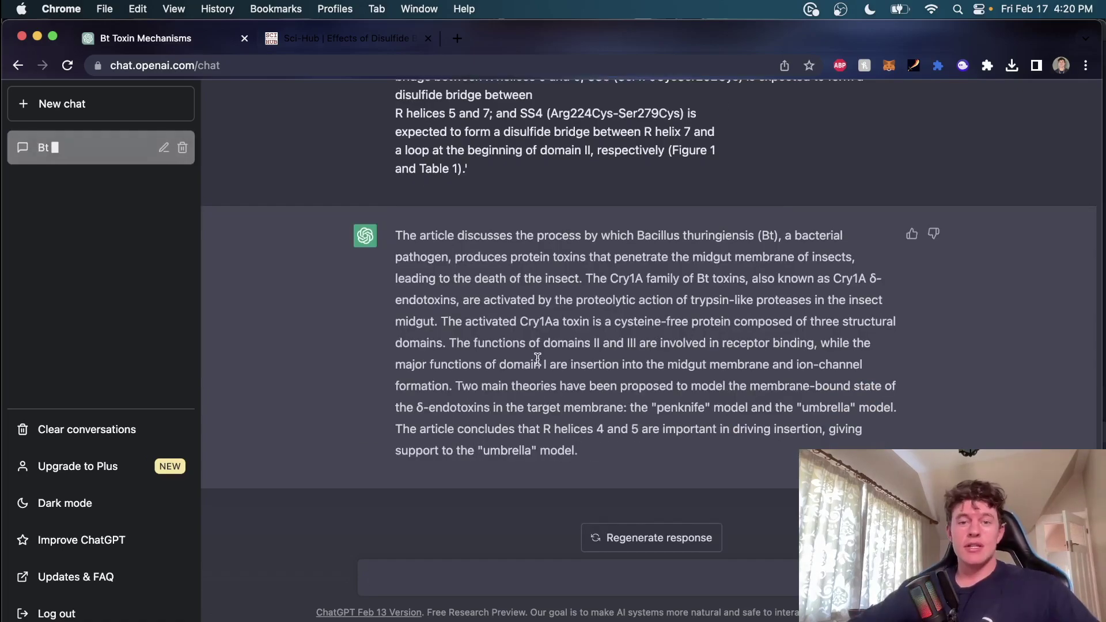
Highlight part of the Bt toxin summary, then move to a fresh chat's message box.
{"action": "left_click_drag", "start_coordinate": [444, 235], "coordinate": [573, 427]}
{"action": "left_click", "coordinate": [573, 422]}
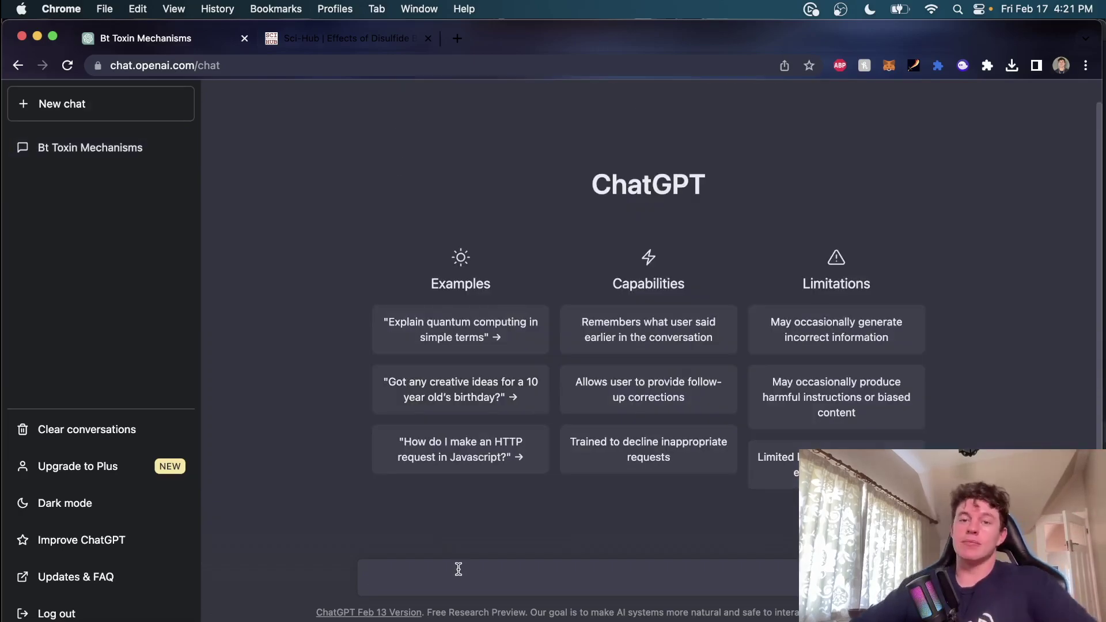
{"action": "left_click", "coordinate": [458, 569]}
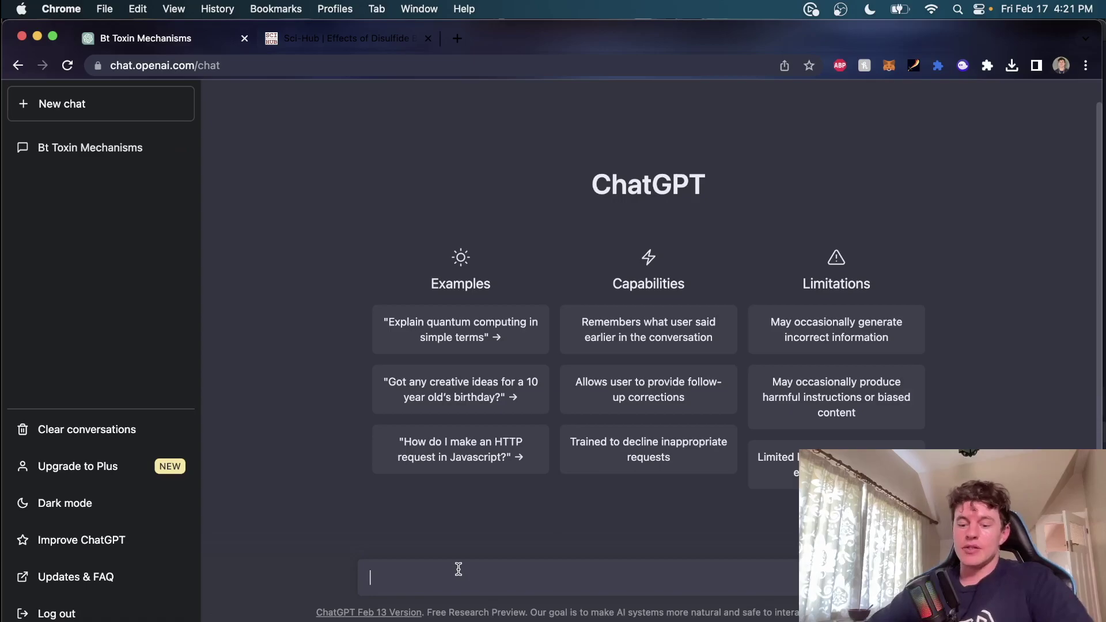
Request a video script for a documentary on the beginning of World War 1.
{"action": "left_click", "coordinate": [458, 569]}
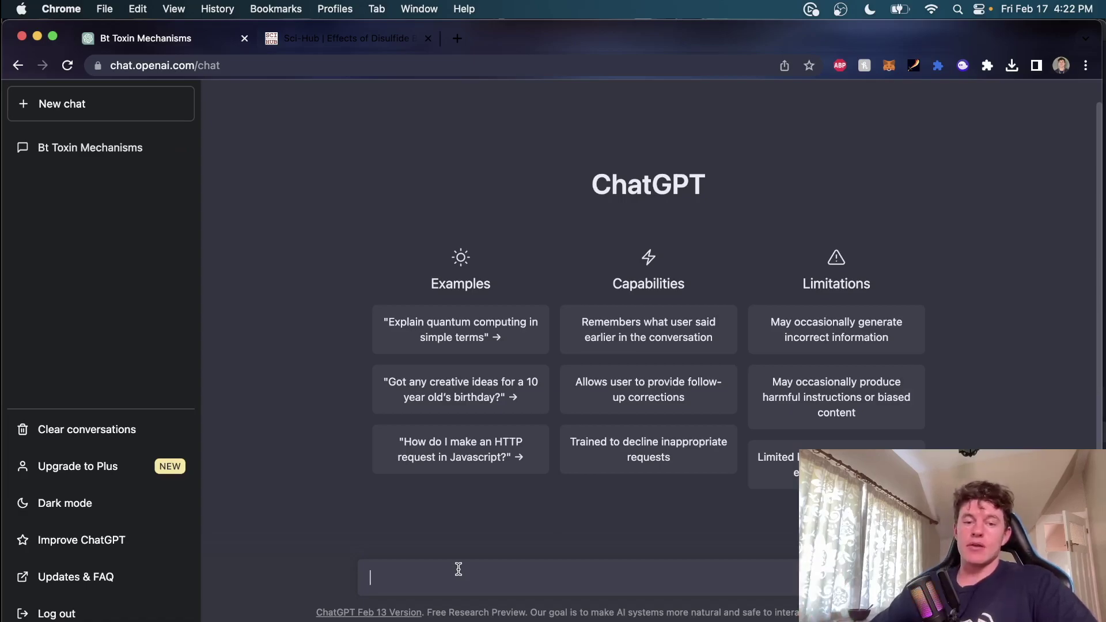
{"action": "type", "text": "creaett"}
{"action": "key", "text": "BackSpace"}
{"action": "key", "text": "BackSpace"}
{"action": "key", "text": "BackSpace"}
{"action": "type", "text": "te a video s"}
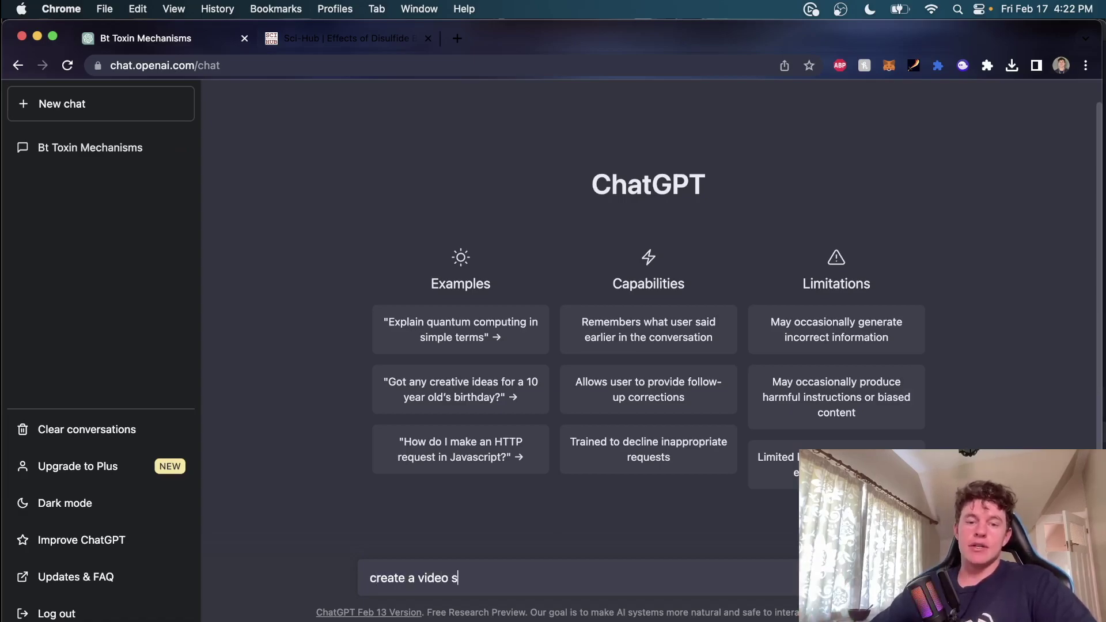
{"action": "type", "text": "cript for a sh"}
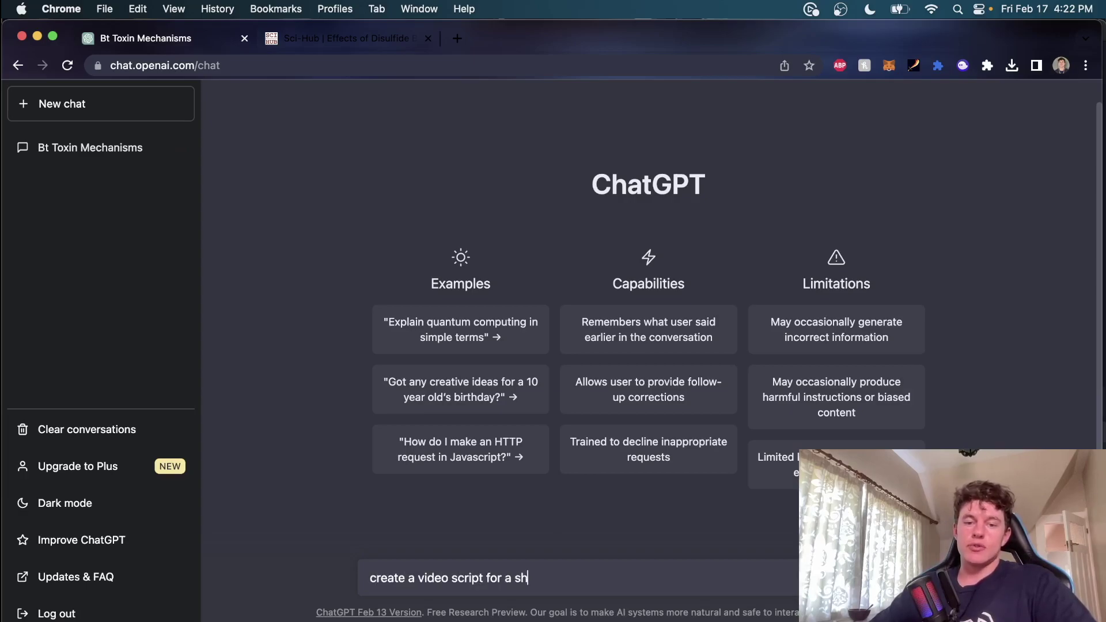
{"action": "key", "text": "BackSpace"}
{"action": "key", "text": "BackSpace"}
{"action": "type", "text": "cumentary on"}
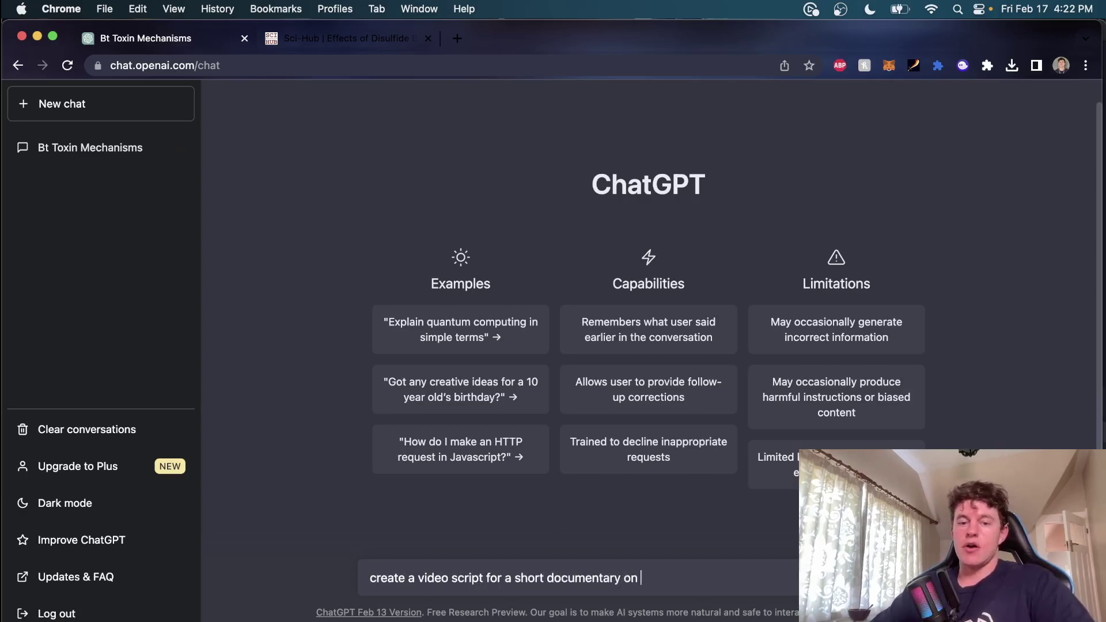
{"action": "type", "text": " the beginning of world war 1"}
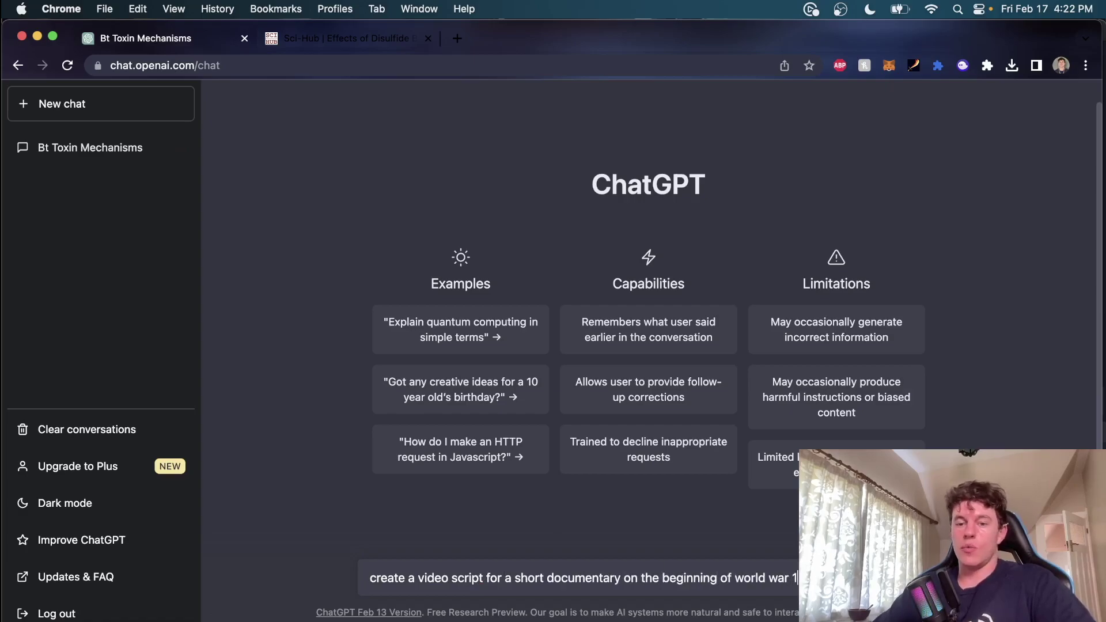
{"action": "key", "text": "Return"}
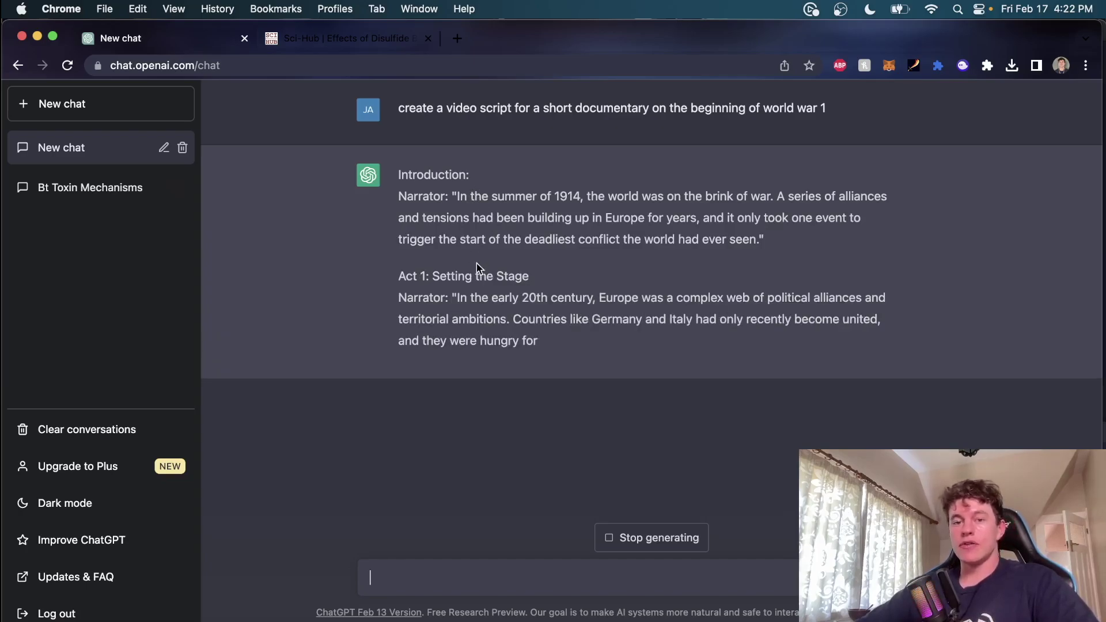
Read the generating WWI script, highlighting the Act 1 narrator paragraph and the Archduke assassination sentence.
{"action": "triple_click", "coordinate": [504, 295]}
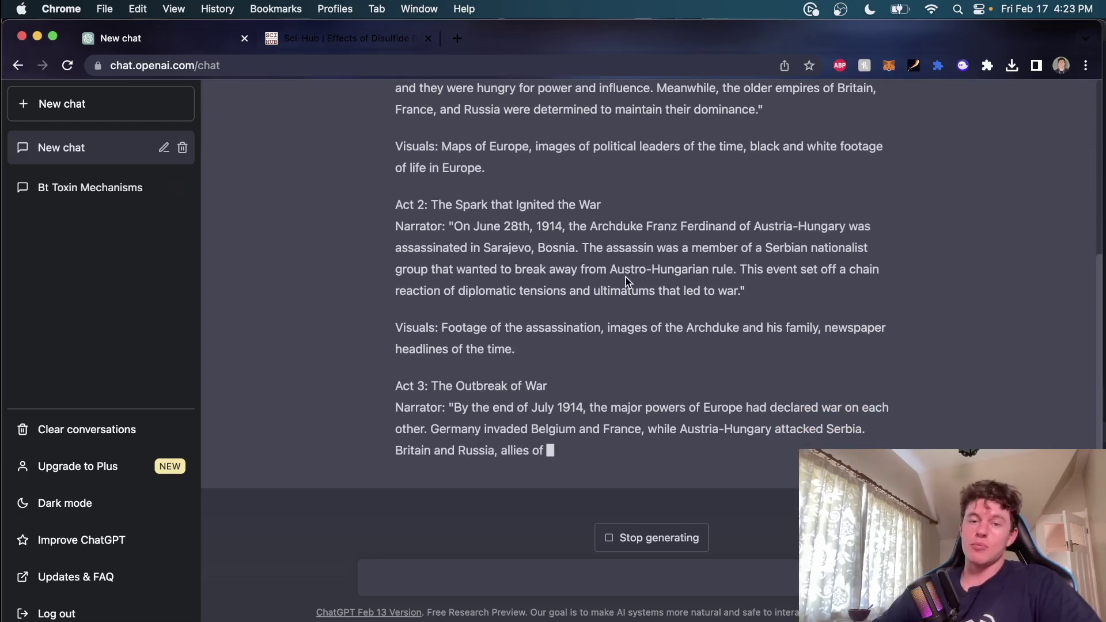
{"action": "left_click_drag", "start_coordinate": [474, 225], "coordinate": [781, 192]}
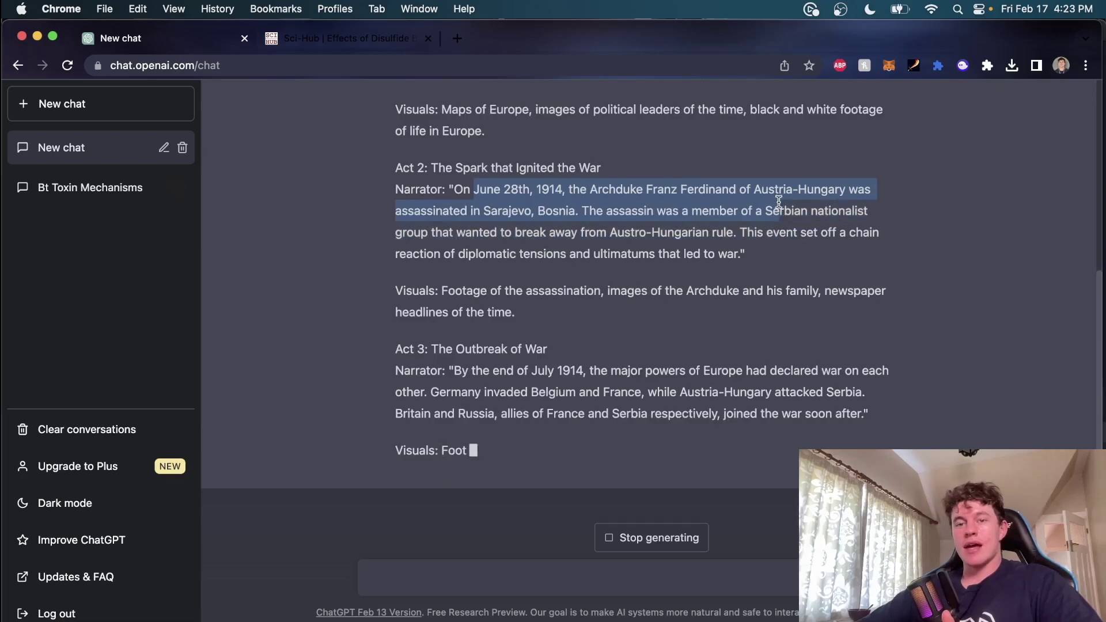
{"action": "left_click", "coordinate": [780, 192]}
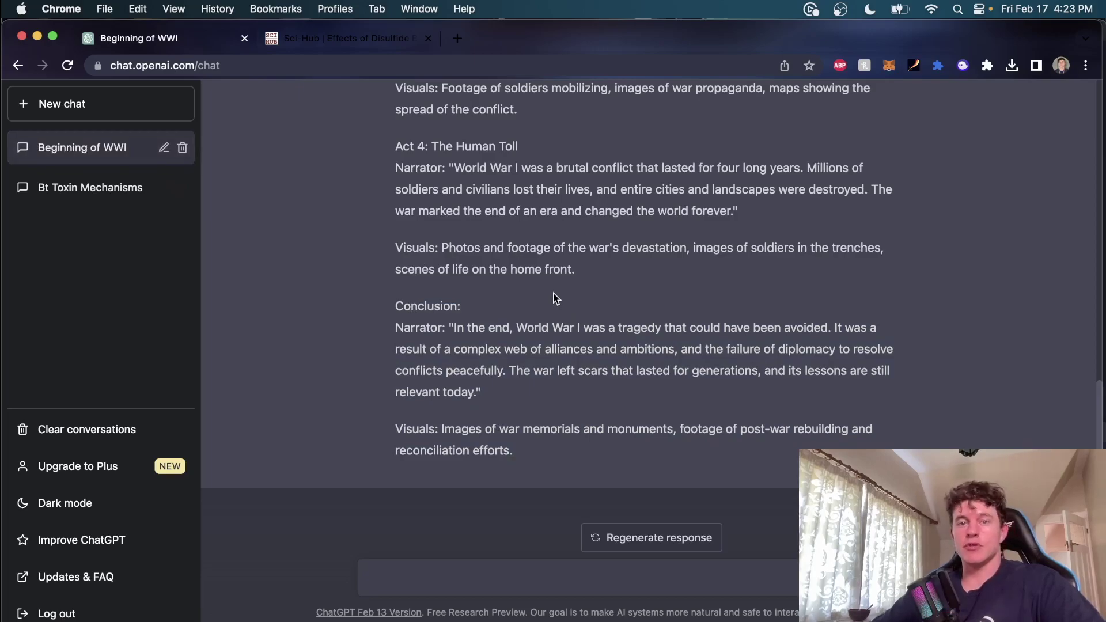
In a new chat, send the 'Explain quantum computing in simple terms' example prompt.
{"action": "left_click", "coordinate": [123, 118]}
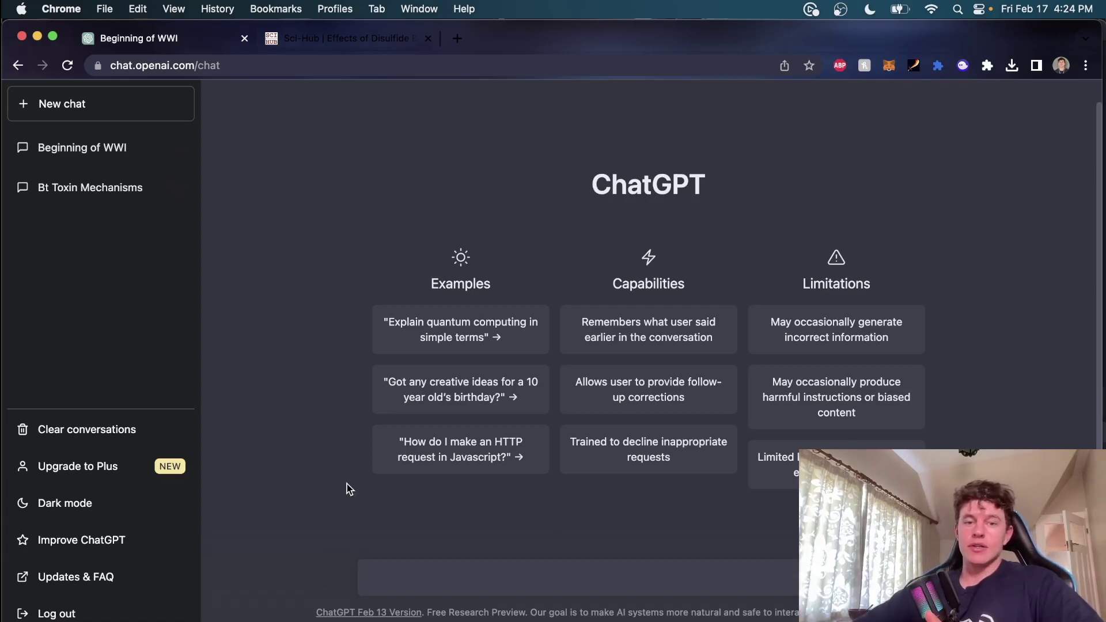
{"action": "left_click", "coordinate": [454, 333]}
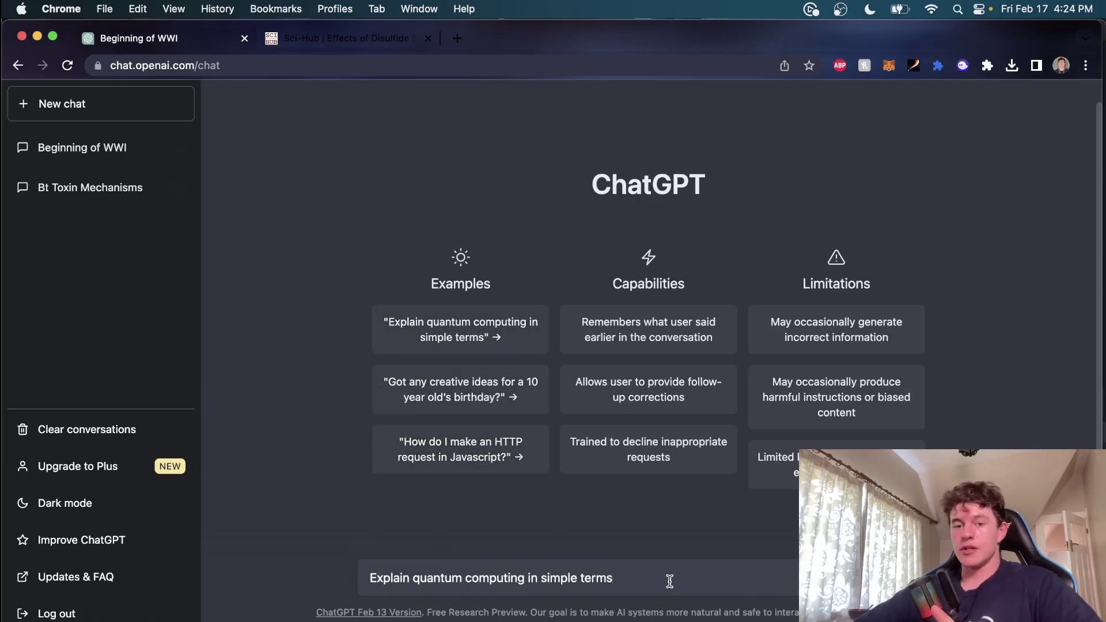
{"action": "key", "text": "Return"}
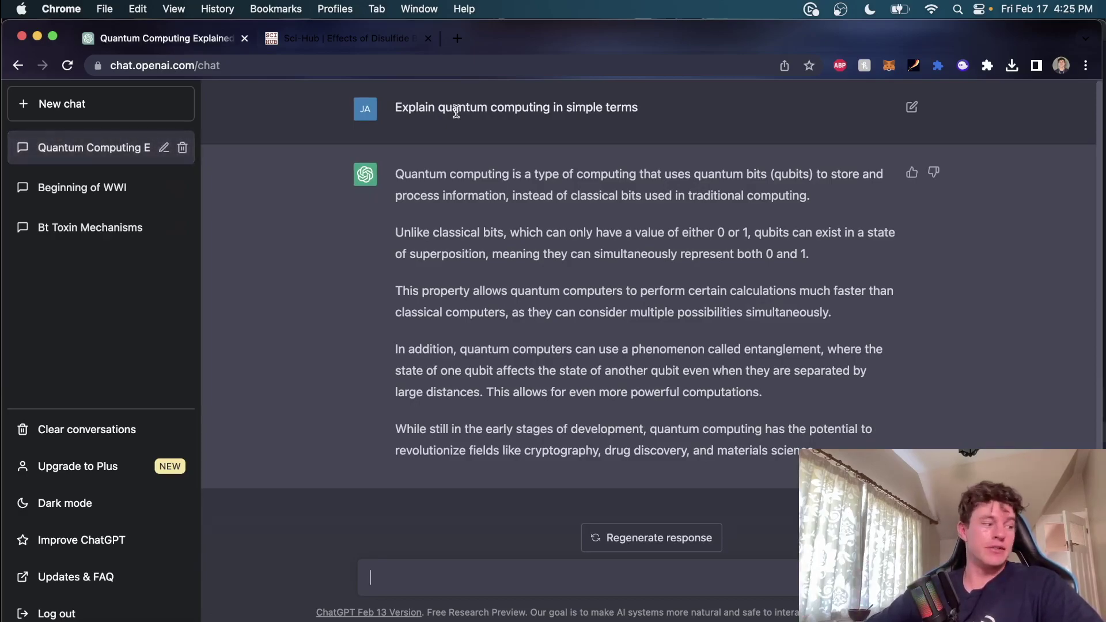
Send 'teach me implicit differentiation' and start typing a request for practice questions.
{"action": "type", "text": "teach me implicit differentiation"}
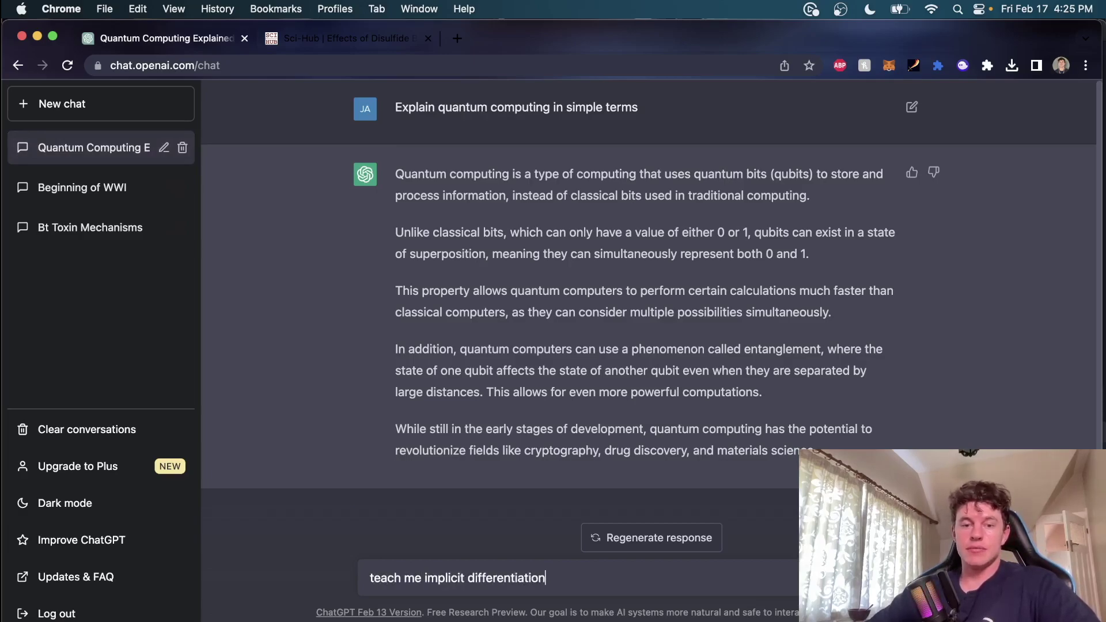
{"action": "key", "text": "Return"}
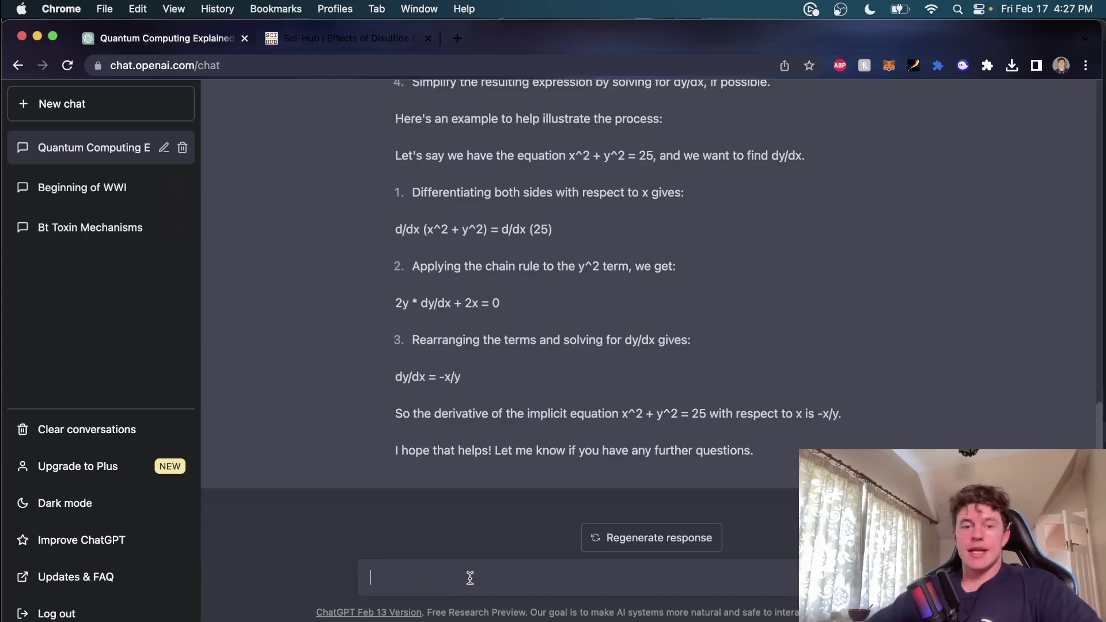
{"action": "type", "text": "write me 10 practice ques"}
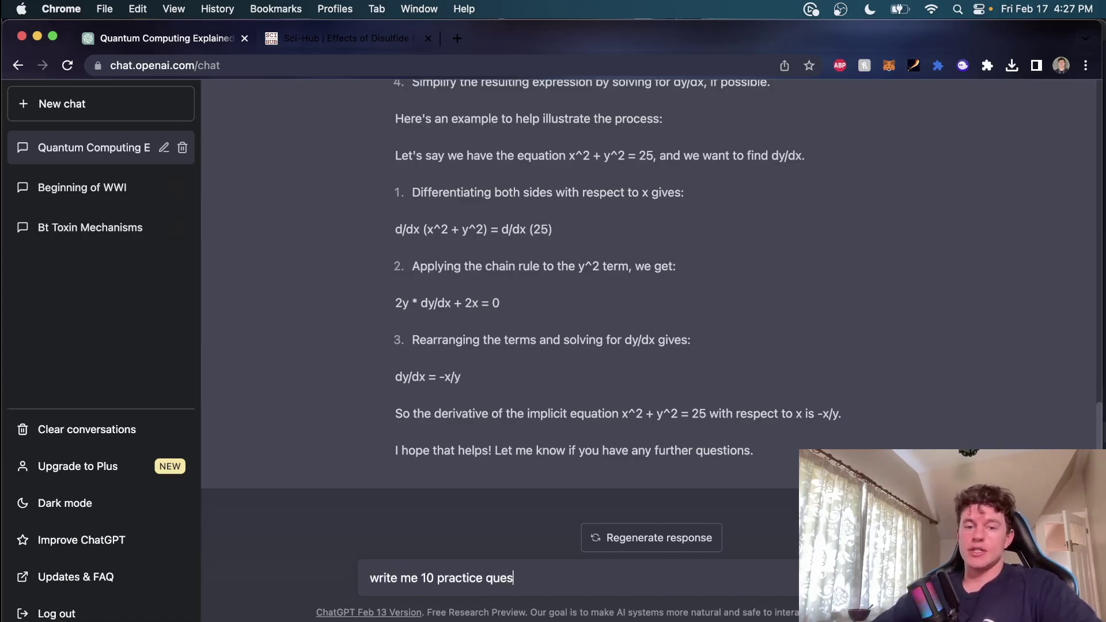
{"action": "type", "text": "icit differentiation?"}
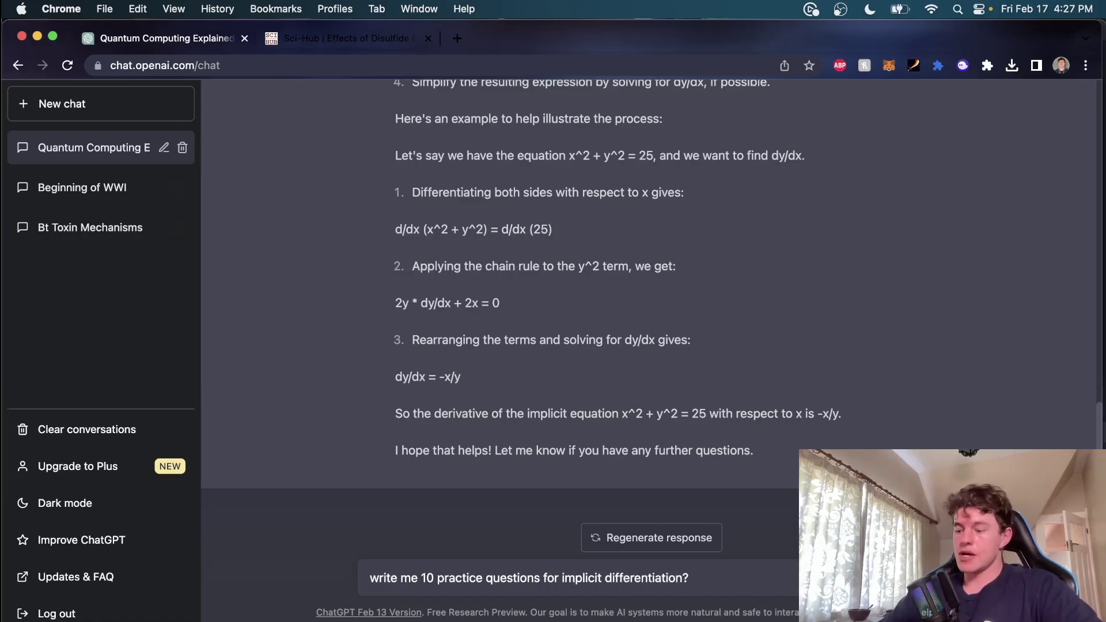
Request 10 implicit differentiation practice questions, then start asking for their answers.
{"action": "key", "text": "BackSpace"}
{"action": "key", "text": "Return"}
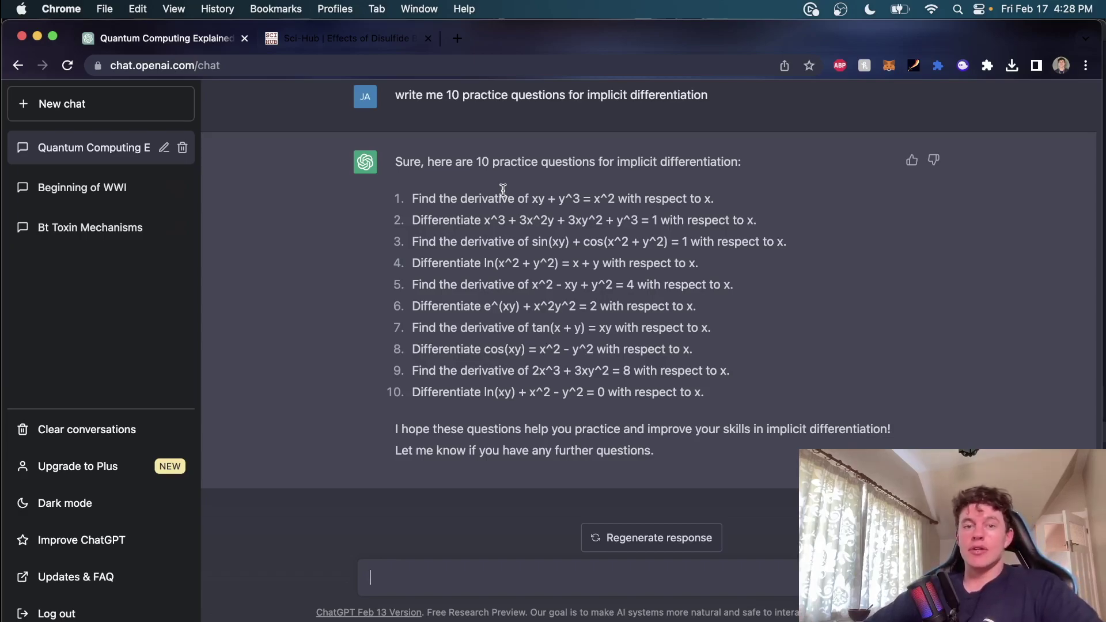
{"action": "type", "text": "what are teh"}
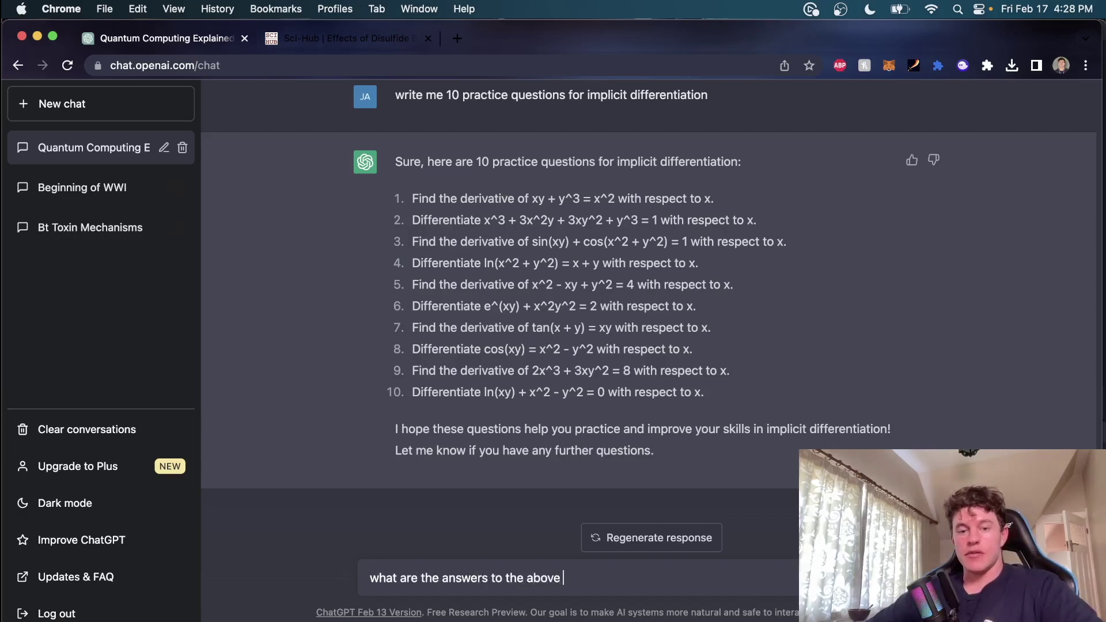
{"action": "type", "text": "s?"}
Ask for the answers to the ten practice questions, then open a new blank chat.
{"action": "key", "text": "Return"}
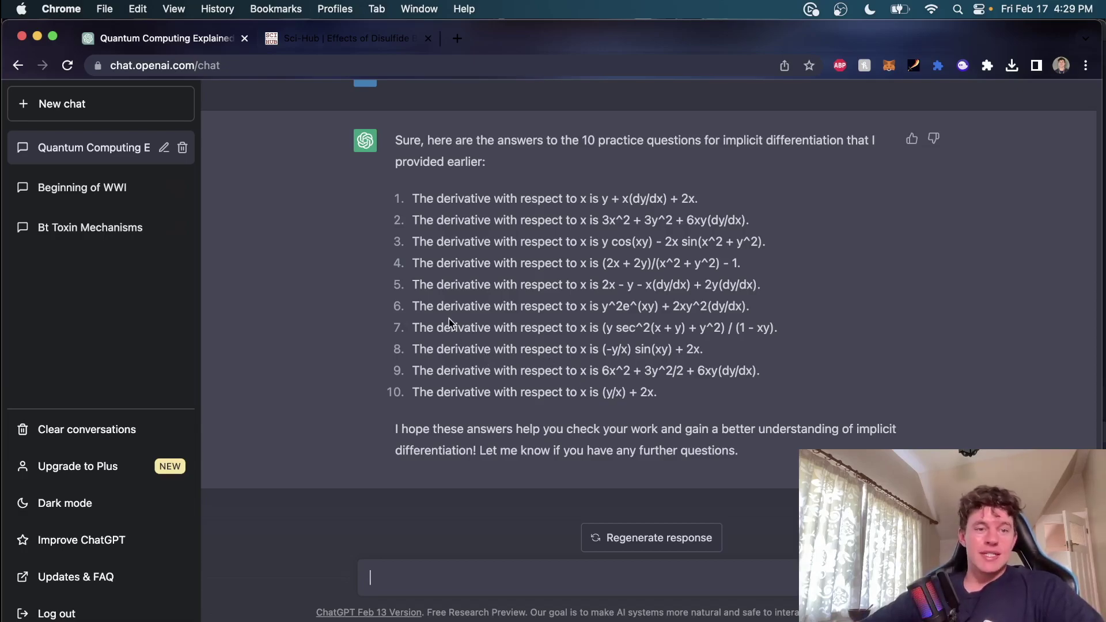
{"action": "left_click", "coordinate": [139, 117]}
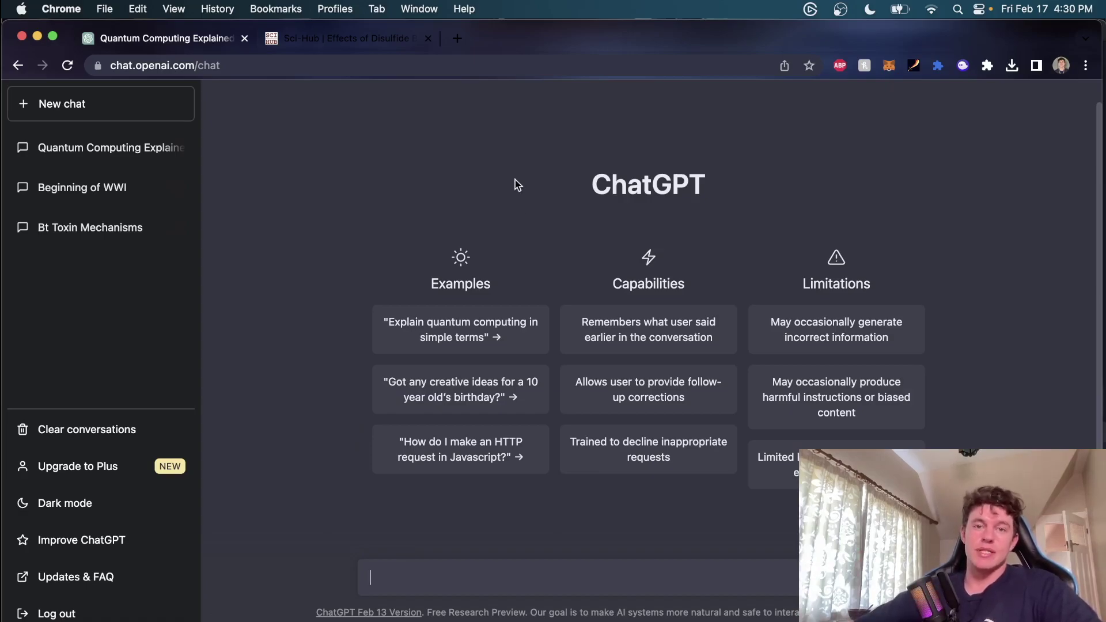
Google 'body energy club', open bodyenergyclub.com in a new tab, and return to ChatGPT.
{"action": "left_click", "coordinate": [456, 38]}
{"action": "type", "text": "body energy club"}
{"action": "key", "text": "Return"}
{"action": "left_click", "coordinate": [368, 249]}
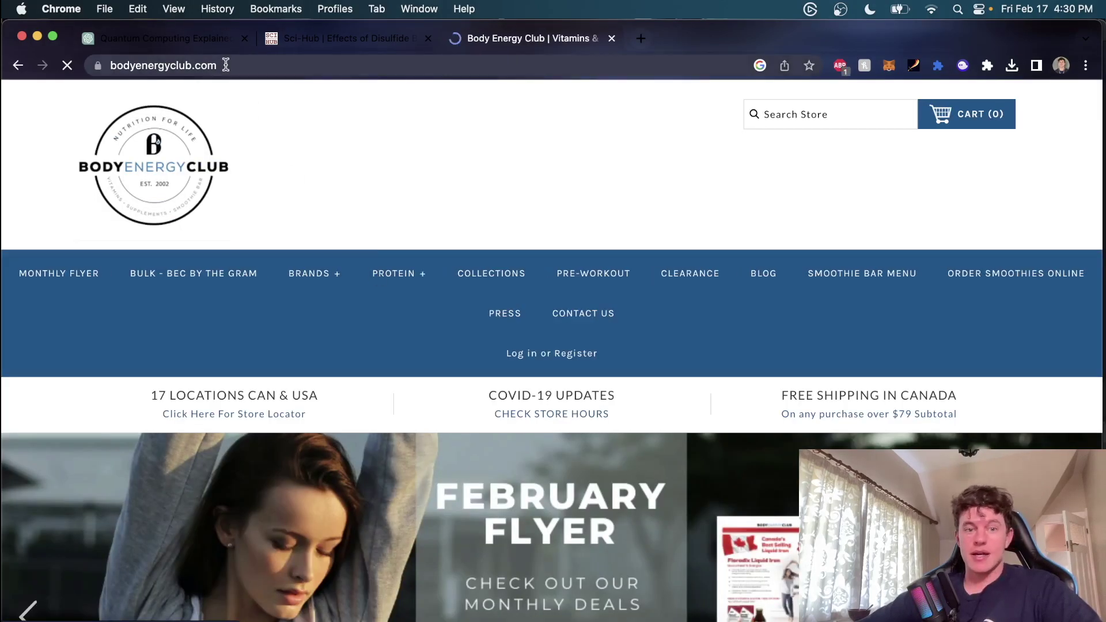
{"action": "left_click", "coordinate": [126, 66]}
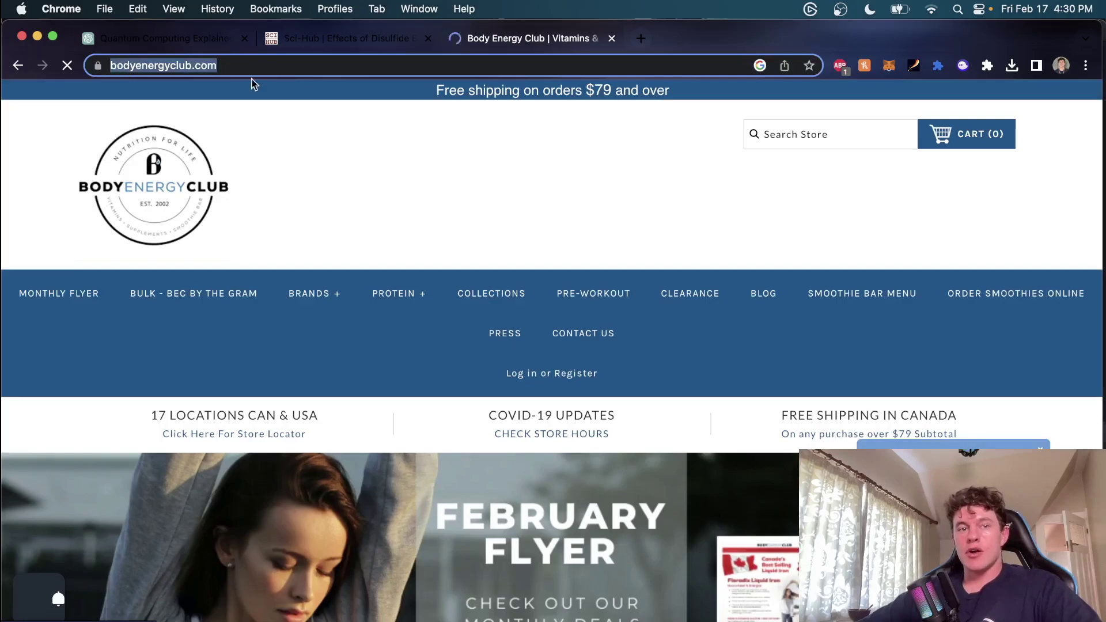
{"action": "left_click", "coordinate": [151, 45]}
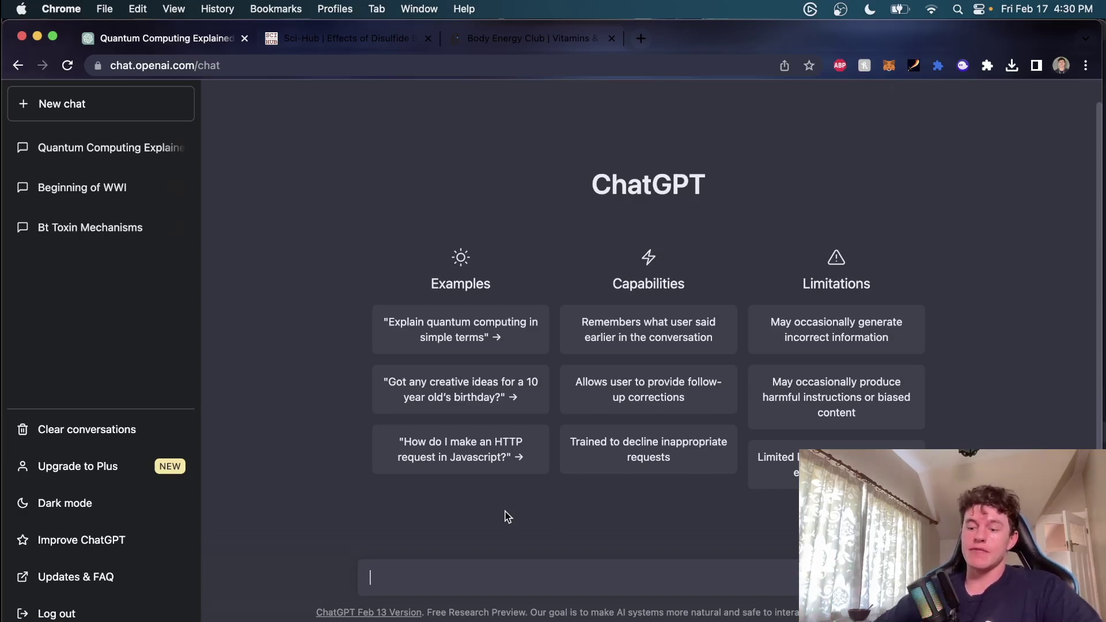
Ask ChatGPT to reply as Body Energy Club (bodyenergyclub.com) to James's muscle-mass email.
{"action": "type", "text": "reply to this email from body energy"}
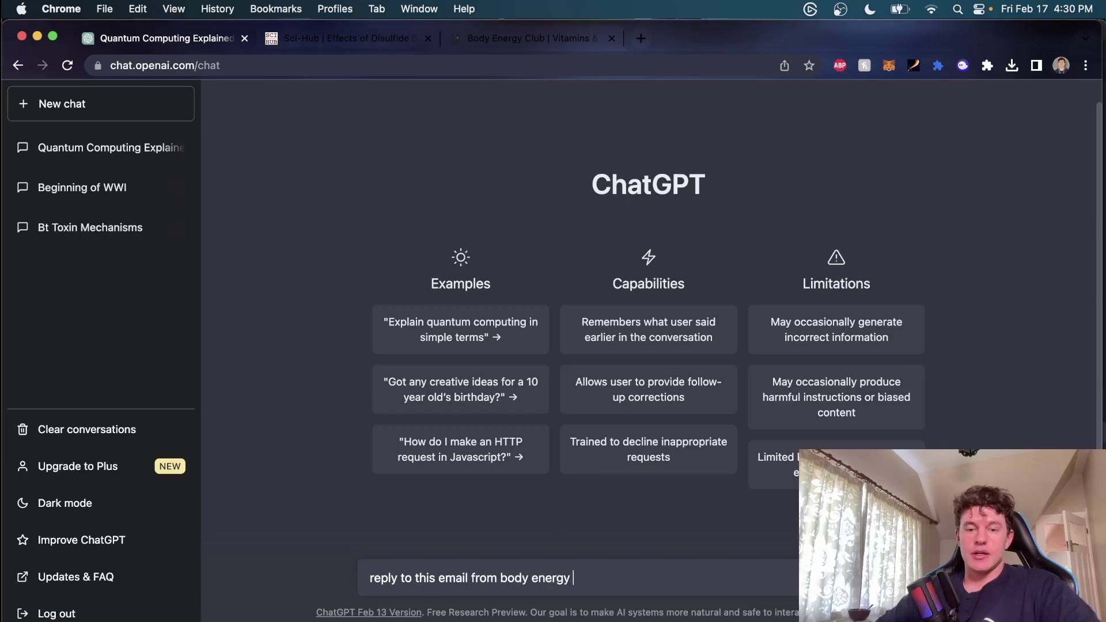
{"action": "type", "text": "lub (https://www.bodyenergyclub.com/)"}
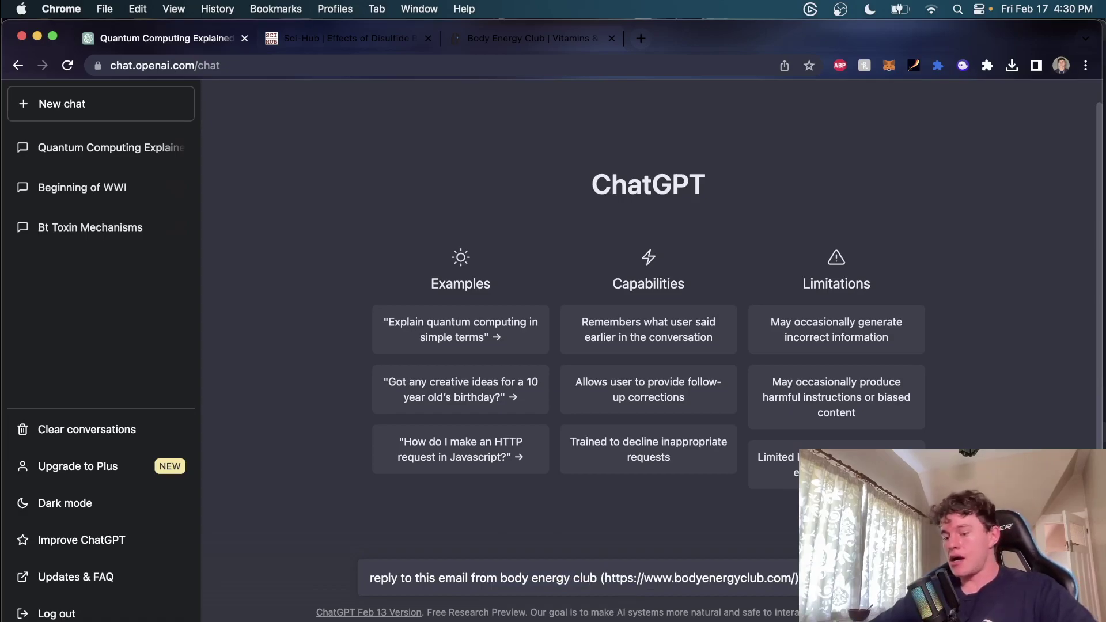
{"action": "type", "text": "tel"}
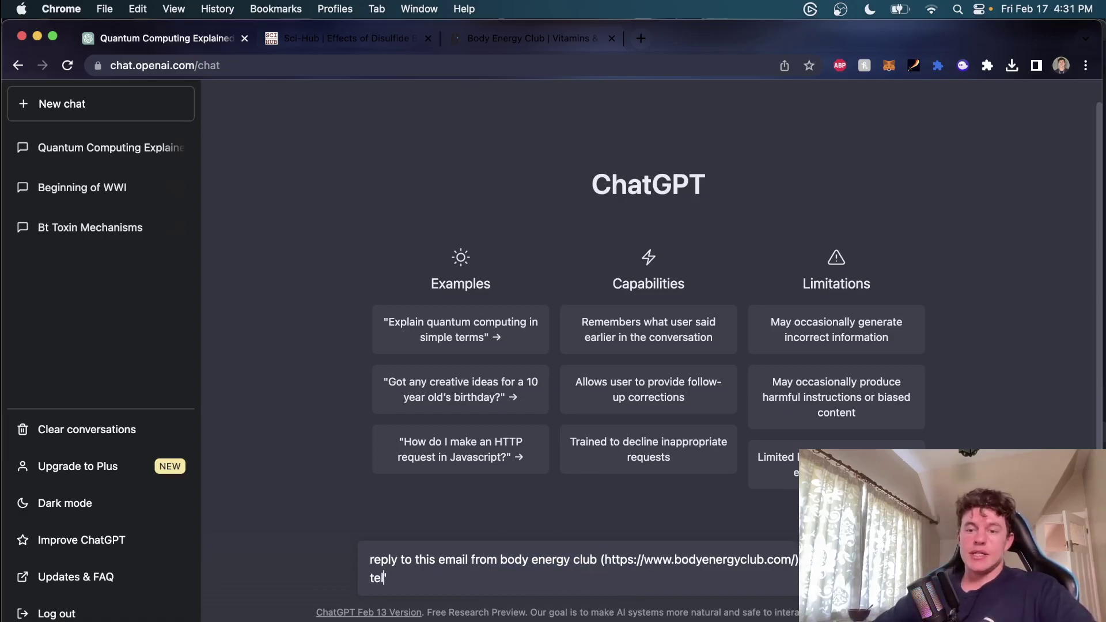
{"action": "type", "text": "l me more about"}
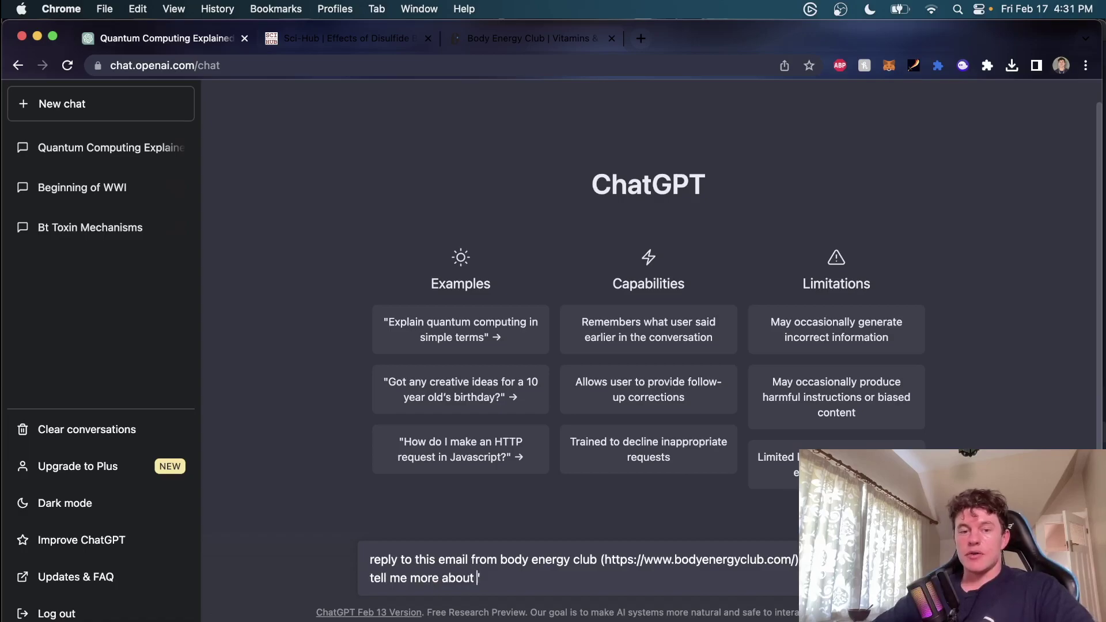
{"action": "type", "text": "ducts and how they can make m eab"}
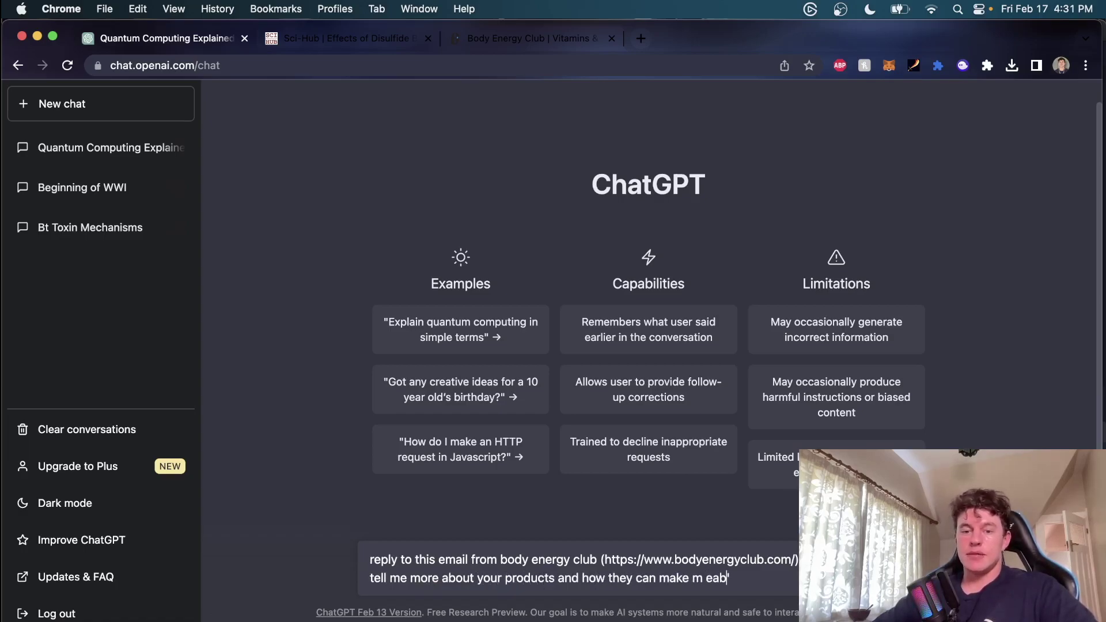
{"action": "type", "text": "y mass"}
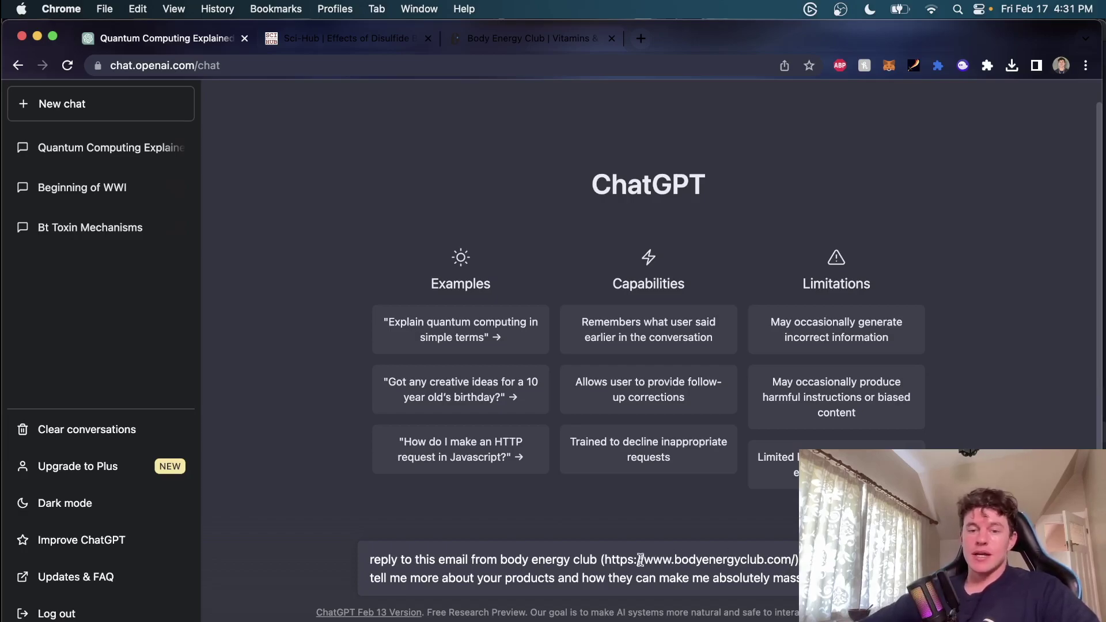
{"action": "left_click_drag", "start_coordinate": [507, 558], "coordinate": [592, 554]}
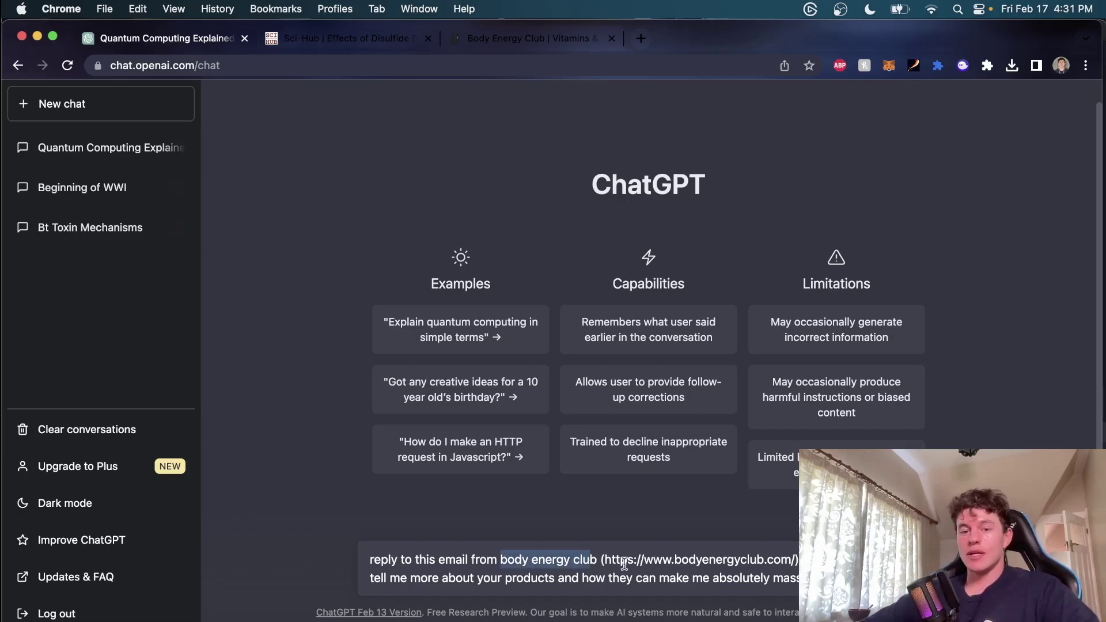
{"action": "left_click", "coordinate": [794, 560]}
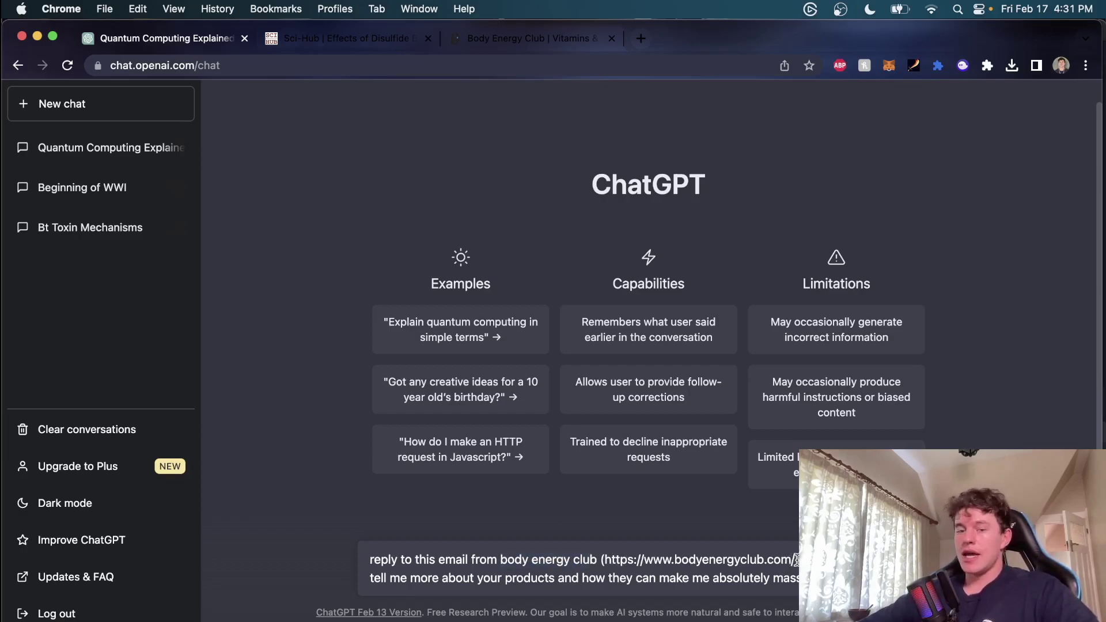
{"action": "key", "text": "Return"}
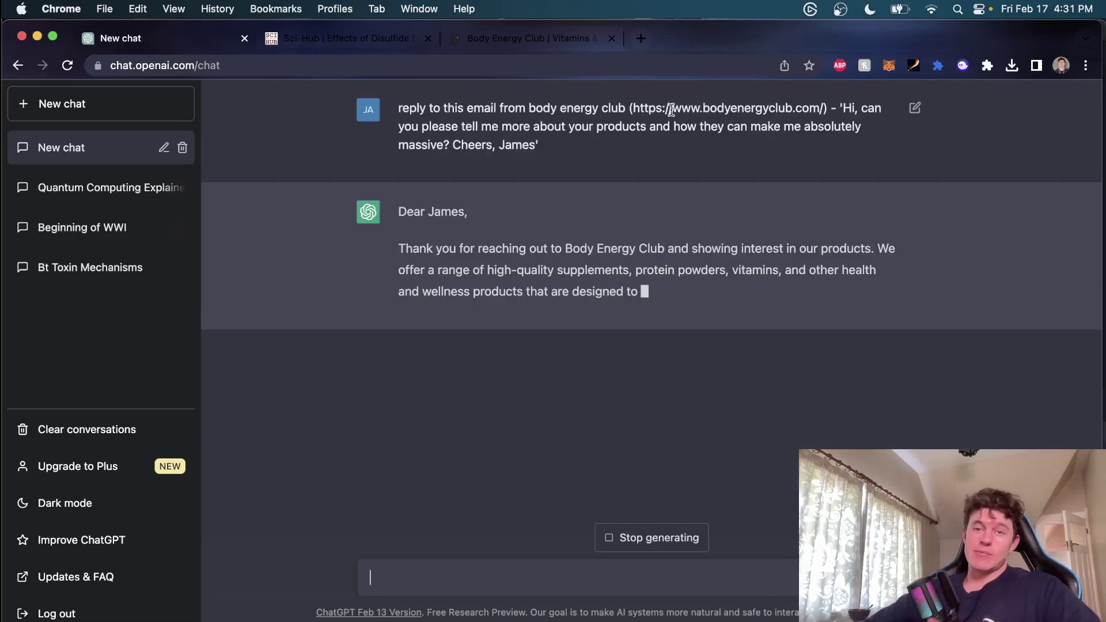
Read the streaming reply, highlighting its opening, products and muscle-building passages.
{"action": "left_click_drag", "start_coordinate": [633, 108], "coordinate": [826, 108]}
{"action": "key", "text": "super+c"}
{"action": "left_click", "coordinate": [788, 212]}
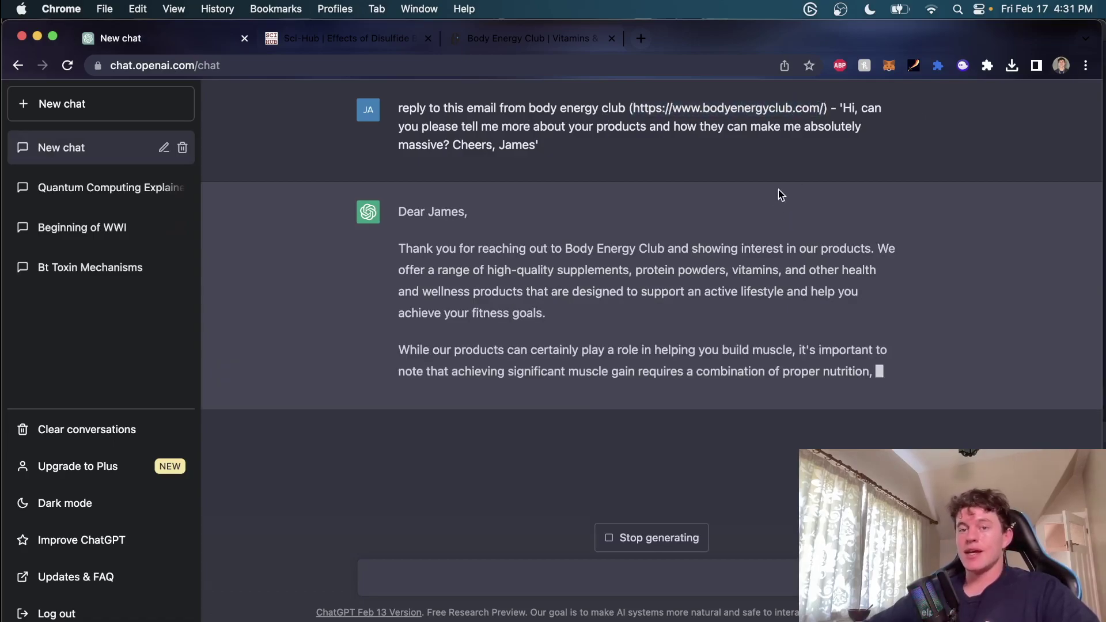
{"action": "left_click_drag", "start_coordinate": [509, 248], "coordinate": [708, 271]}
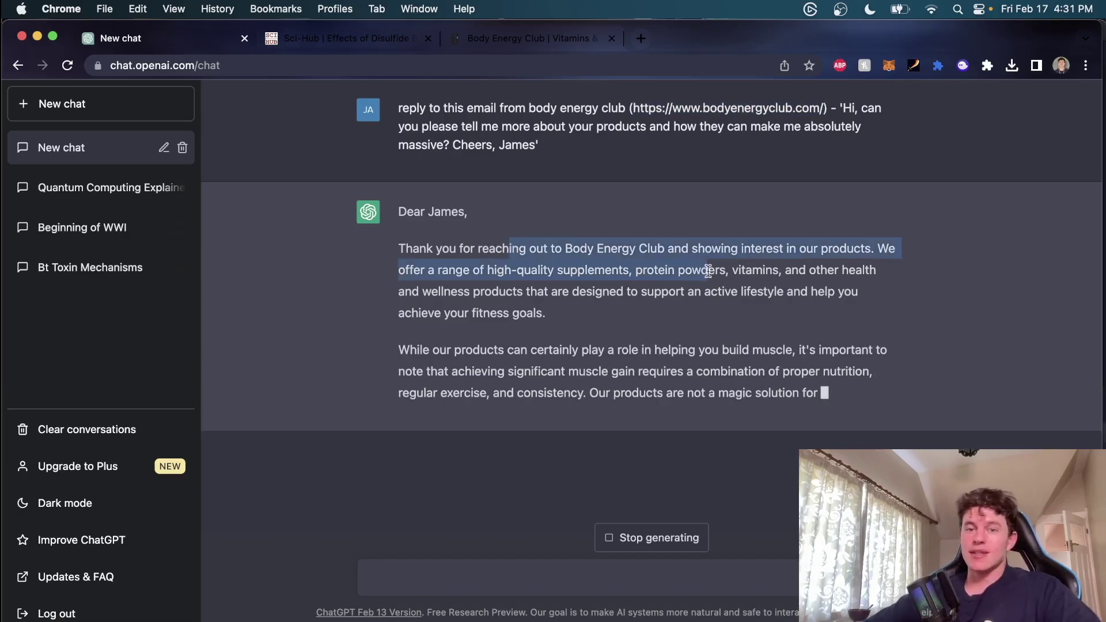
{"action": "left_click", "coordinate": [708, 271]}
{"action": "mouse_move", "coordinate": [565, 248]}
{"action": "left_mouse_down"}
{"action": "mouse_move", "coordinate": [653, 265]}
{"action": "mouse_move", "coordinate": [671, 248]}
{"action": "mouse_move", "coordinate": [651, 269]}
{"action": "left_mouse_up"}
{"action": "mouse_move", "coordinate": [547, 291]}
{"action": "left_mouse_down"}
{"action": "mouse_move", "coordinate": [622, 269]}
{"action": "mouse_move", "coordinate": [888, 247]}
{"action": "left_mouse_up"}
{"action": "left_click", "coordinate": [835, 239]}
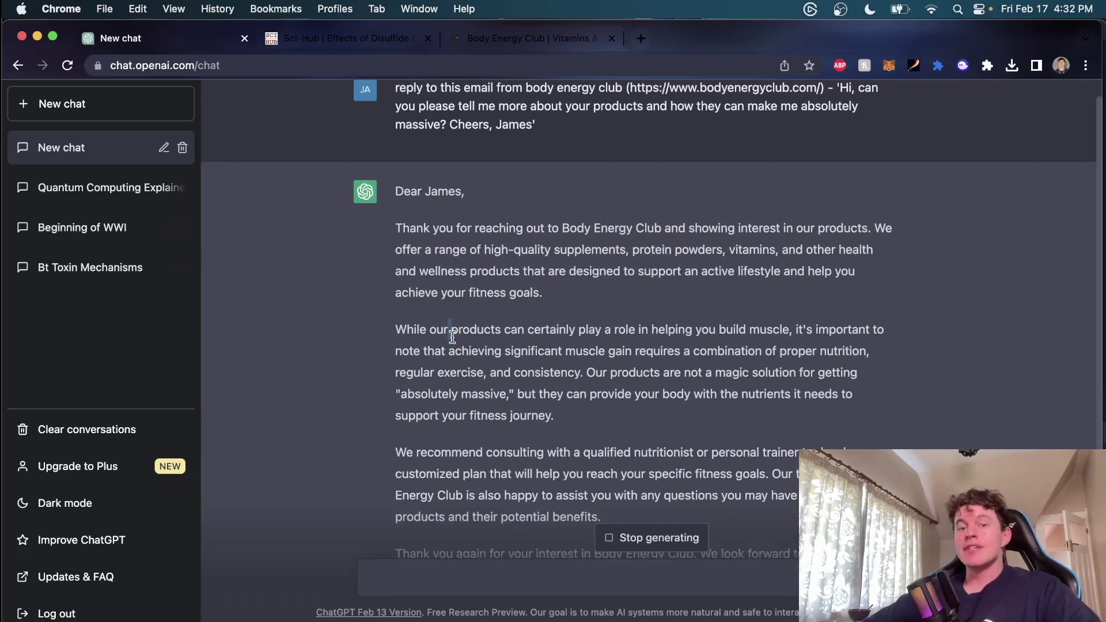
{"action": "left_click_drag", "start_coordinate": [452, 337], "coordinate": [496, 394]}
{"action": "left_click", "coordinate": [489, 378]}
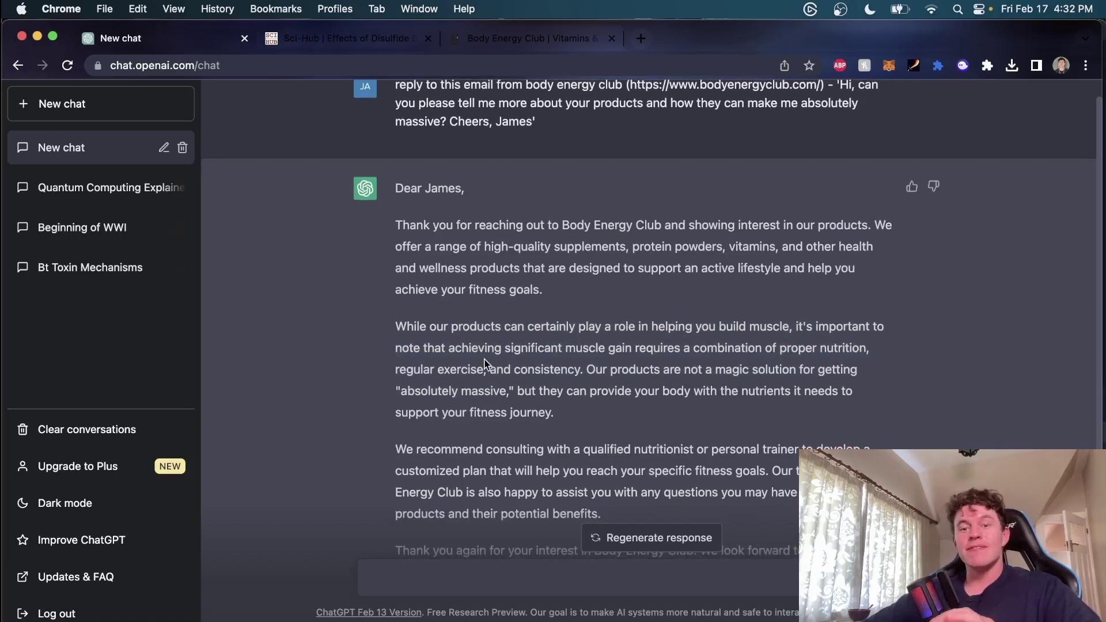
Scroll through the rest of the reply to the Body Energy Club Team sign-off.
{"action": "scroll", "coordinate": [484, 363], "scroll_direction": "down", "scroll_amount": 2}
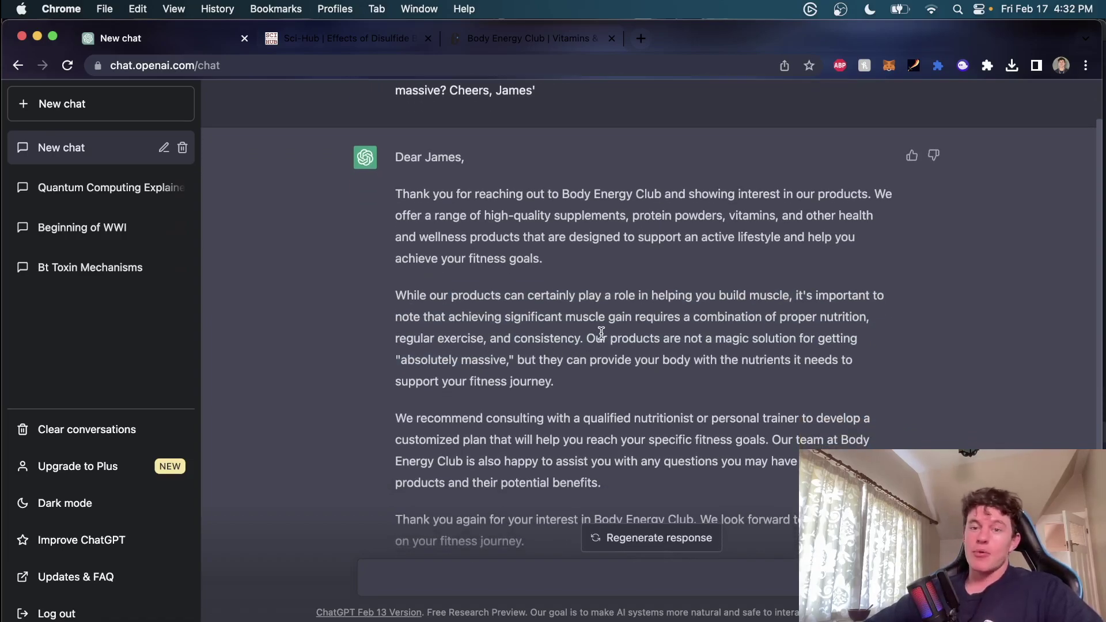
{"action": "left_click_drag", "start_coordinate": [395, 357], "coordinate": [521, 360]}
{"action": "left_click", "coordinate": [521, 360]}
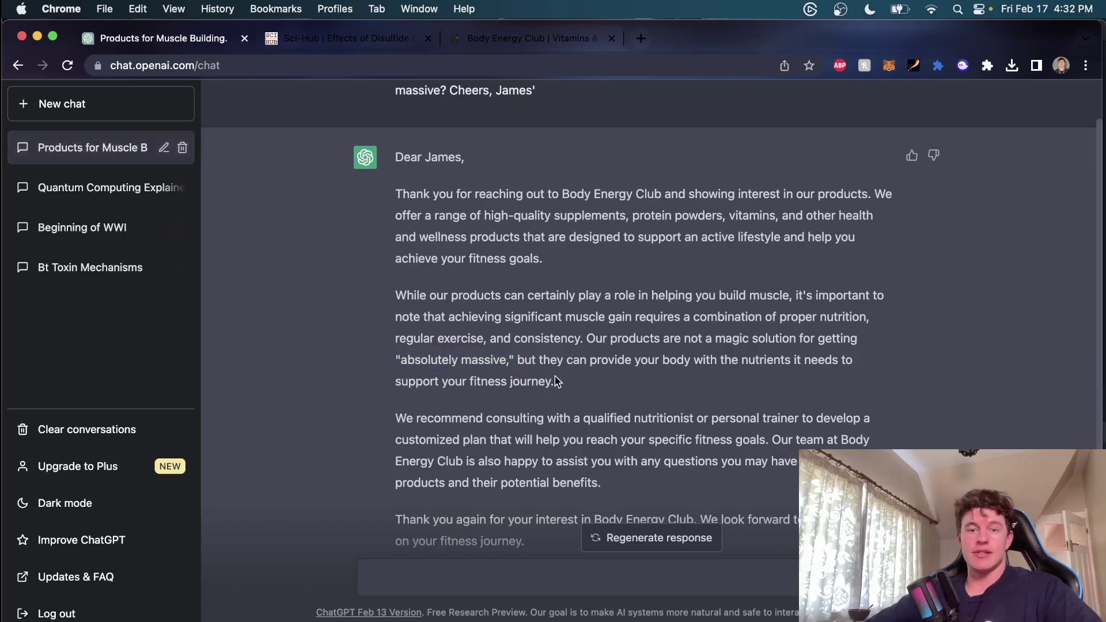
{"action": "scroll", "coordinate": [578, 381], "scroll_direction": "down", "scroll_amount": 1}
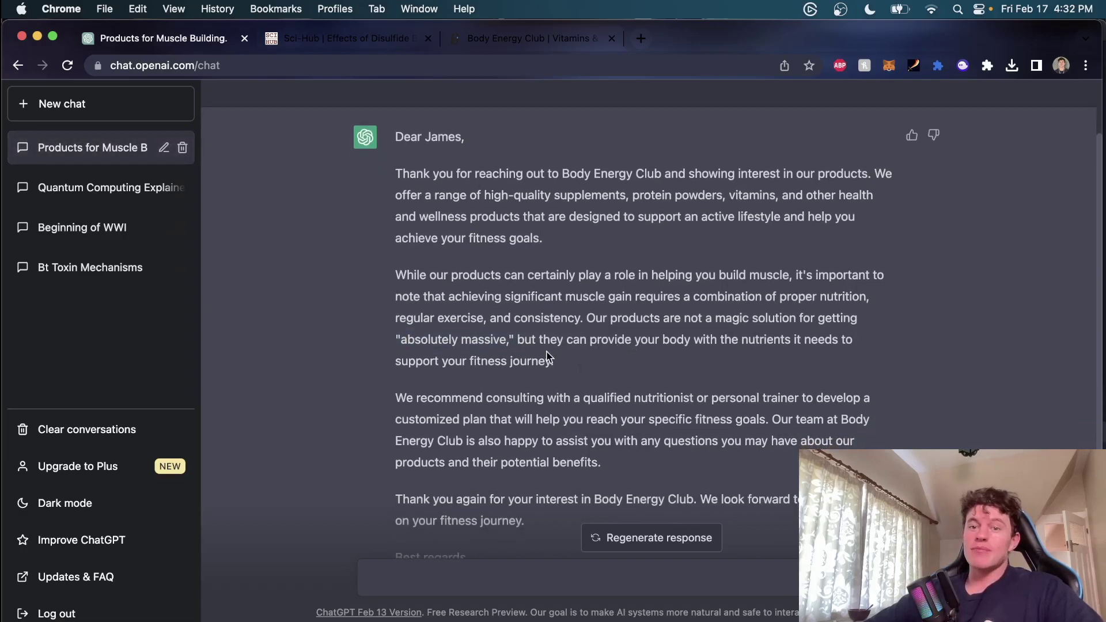
{"action": "scroll", "coordinate": [541, 356], "scroll_direction": "down", "scroll_amount": 1}
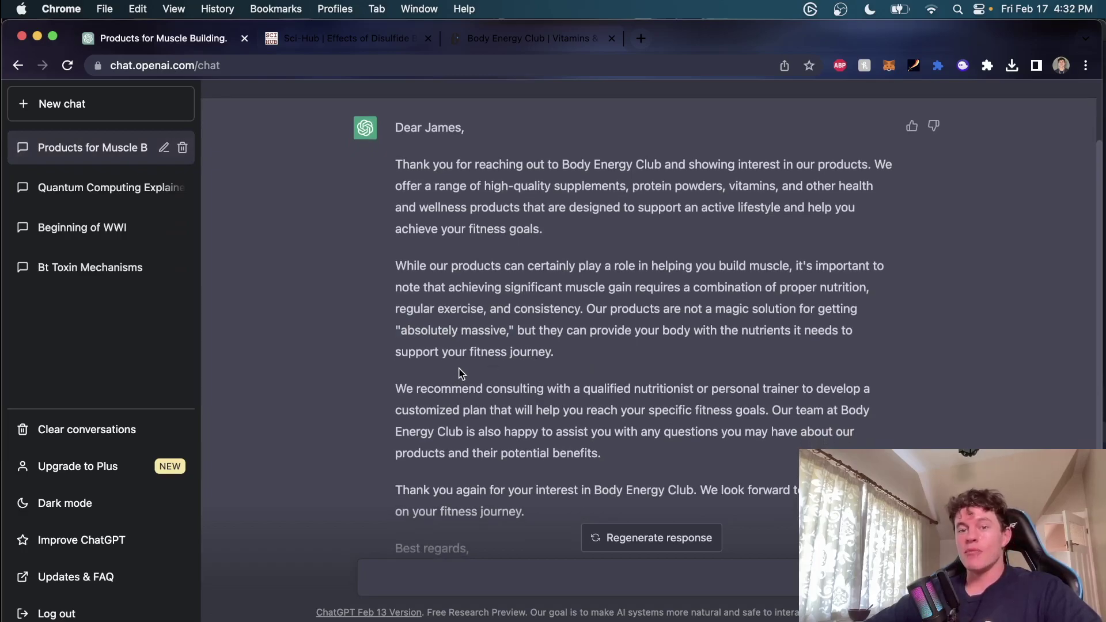
{"action": "scroll", "coordinate": [501, 369], "scroll_direction": "down", "scroll_amount": 1}
{"action": "scroll", "coordinate": [507, 362], "scroll_direction": "down", "scroll_amount": 1}
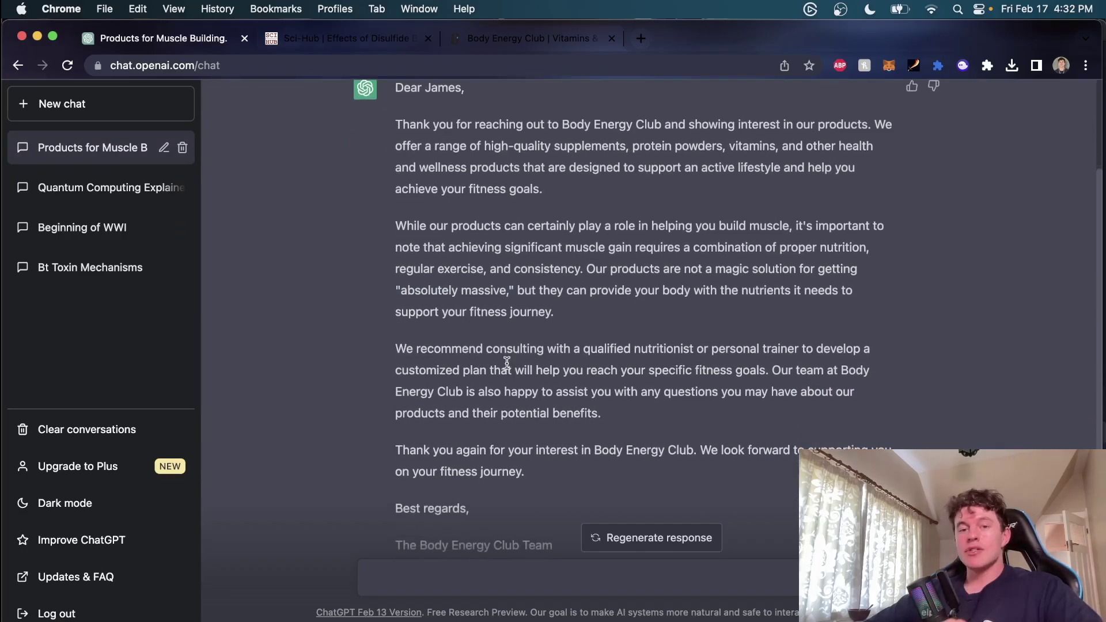
{"action": "scroll", "coordinate": [506, 361], "scroll_direction": "down", "scroll_amount": 1}
{"action": "scroll", "coordinate": [512, 355], "scroll_direction": "down", "scroll_amount": 3}
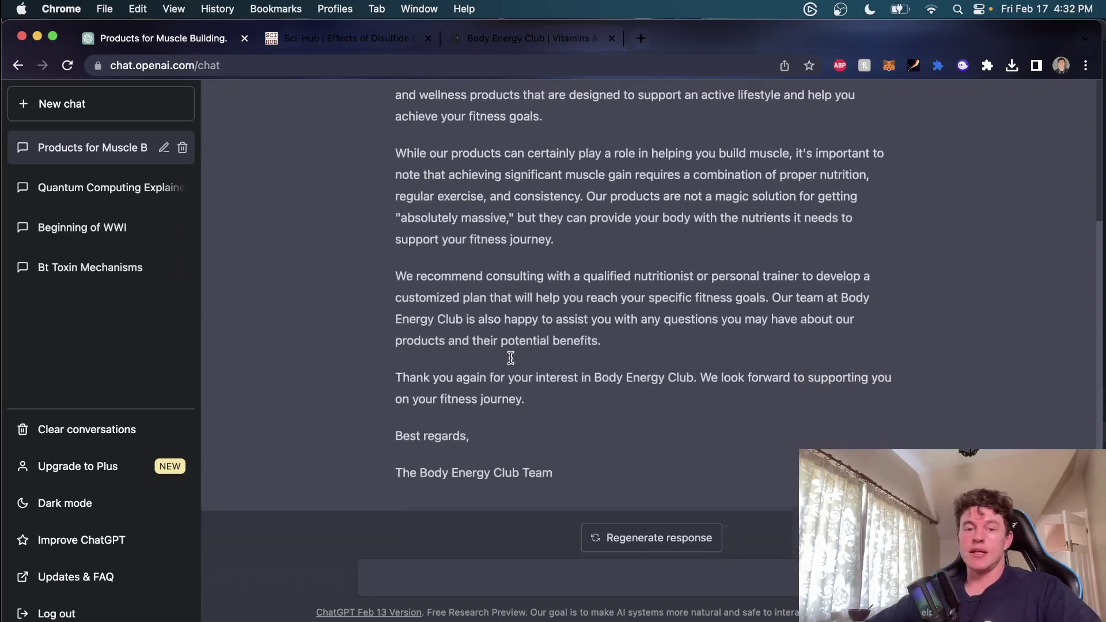
{"action": "scroll", "coordinate": [509, 358], "scroll_direction": "down", "scroll_amount": 1}
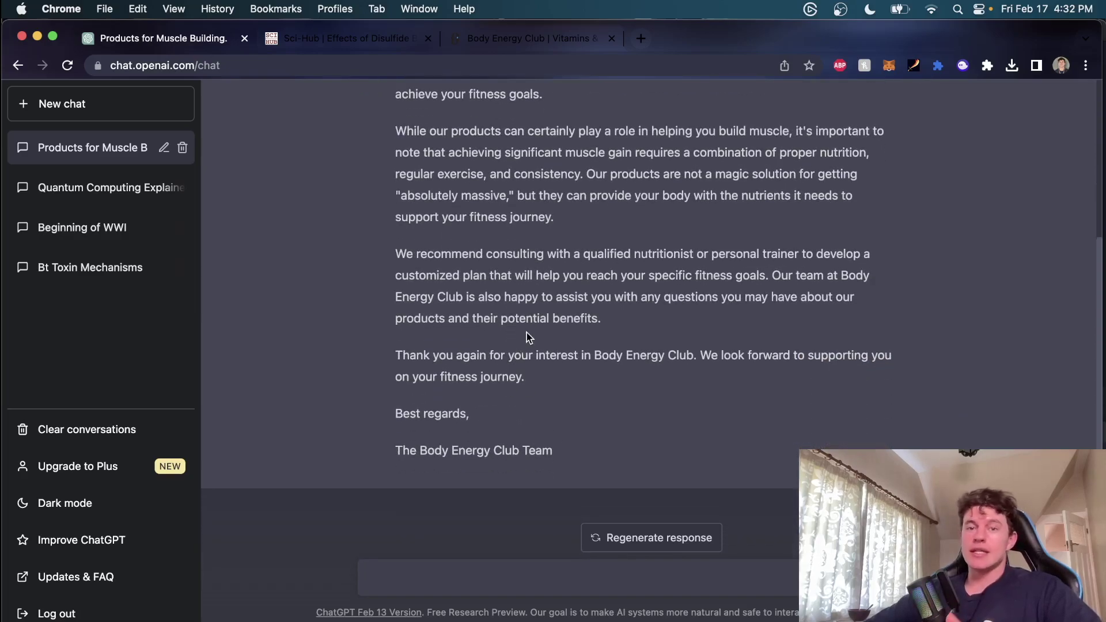
{"action": "scroll", "coordinate": [526, 336], "scroll_direction": "up", "scroll_amount": 5}
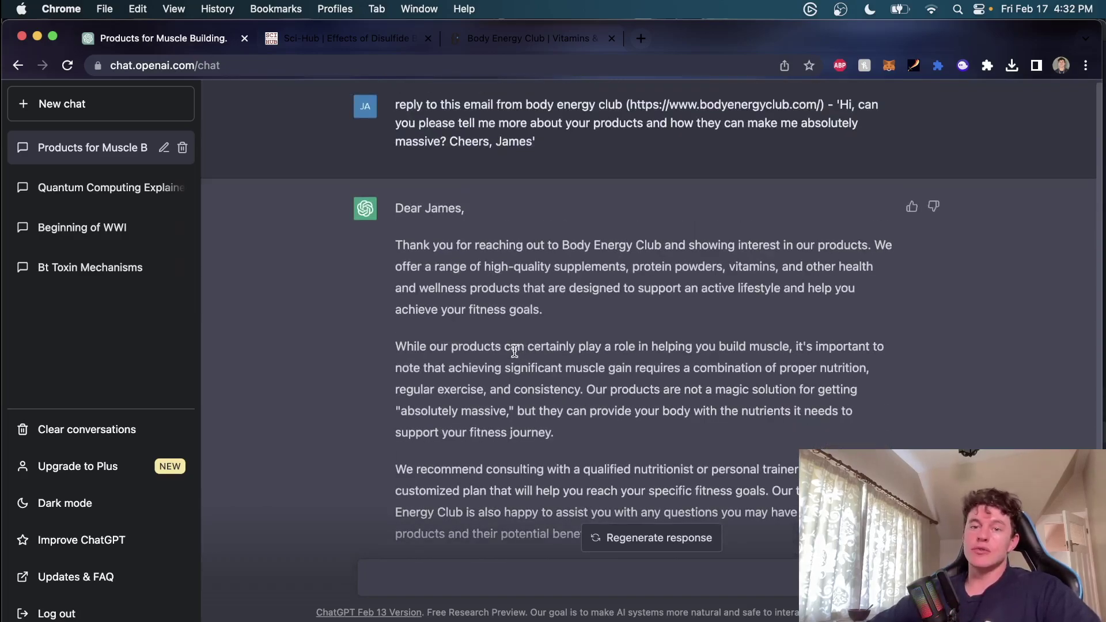
{"action": "scroll", "coordinate": [555, 416], "scroll_direction": "down", "scroll_amount": 5}
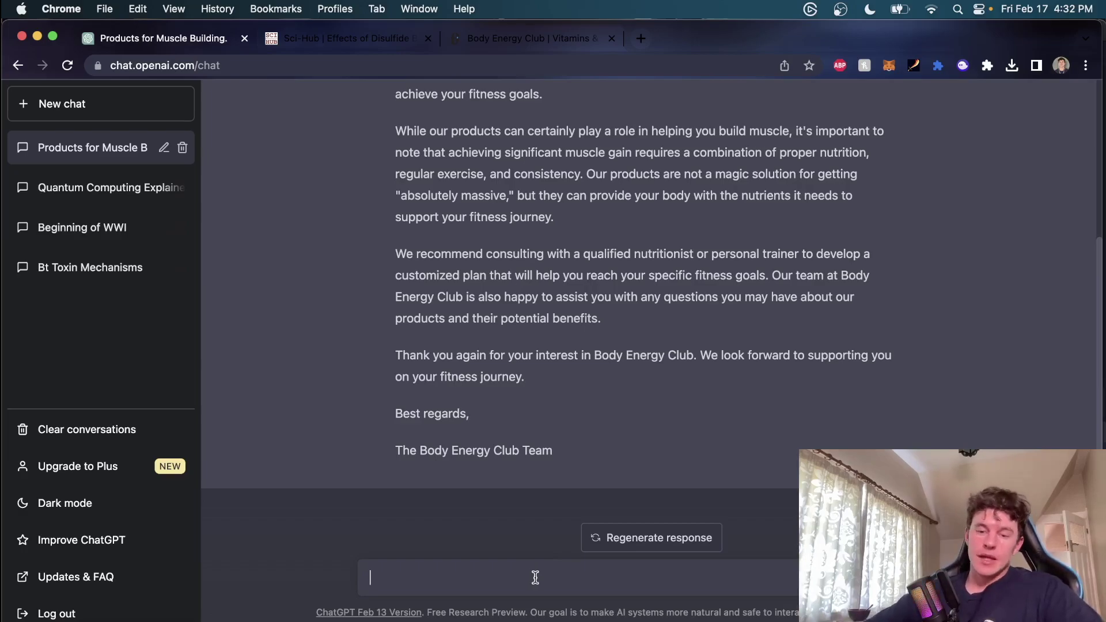
Resend the Body Energy Club reply prompt with an added emphasis on why protein is important.
{"action": "key", "text": "super+v"}
{"action": "key", "text": "super+z"}
{"action": "key", "text": "super+z"}
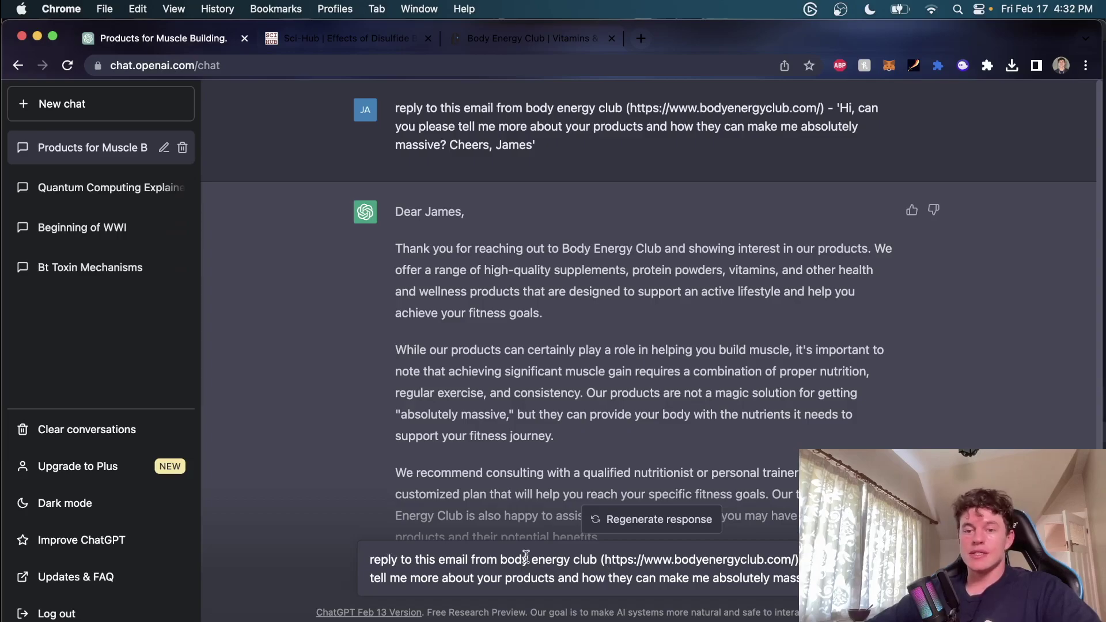
{"action": "key", "text": "super+z"}
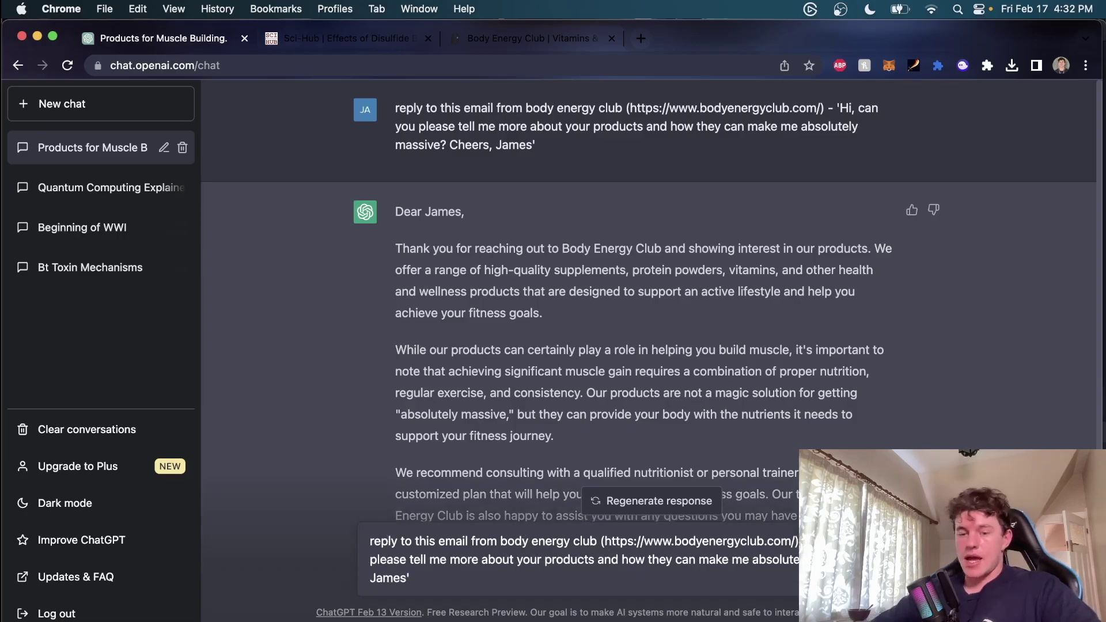
{"action": "key", "text": "super+z"}
{"action": "key", "text": "super+z"}
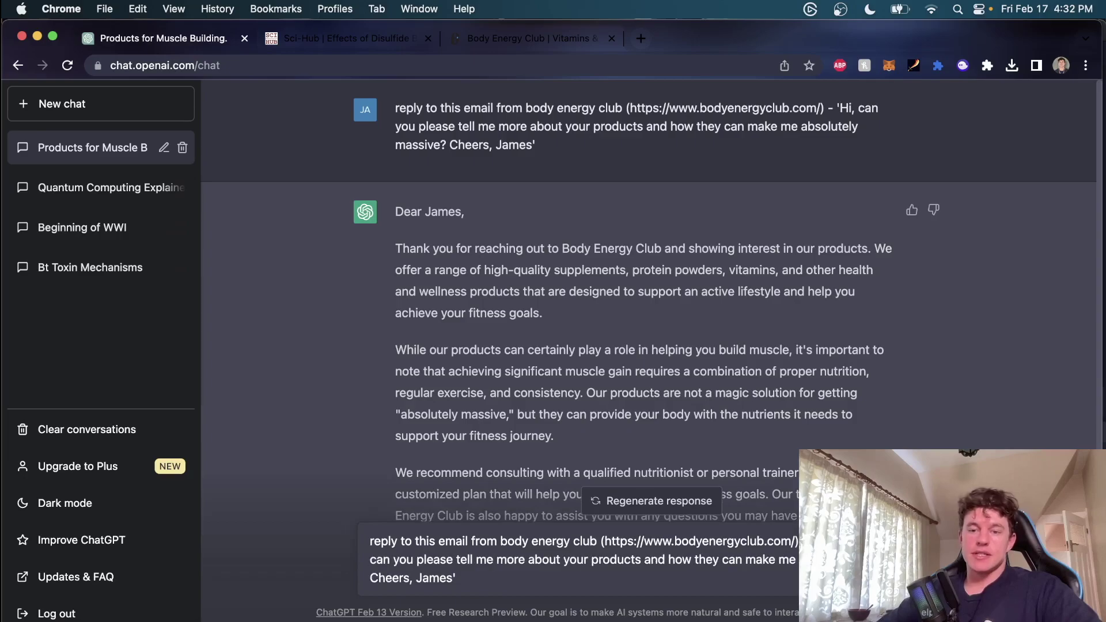
{"action": "key", "text": "super+z"}
{"action": "key", "text": "super+z"}
{"action": "type", "text": "protein"}
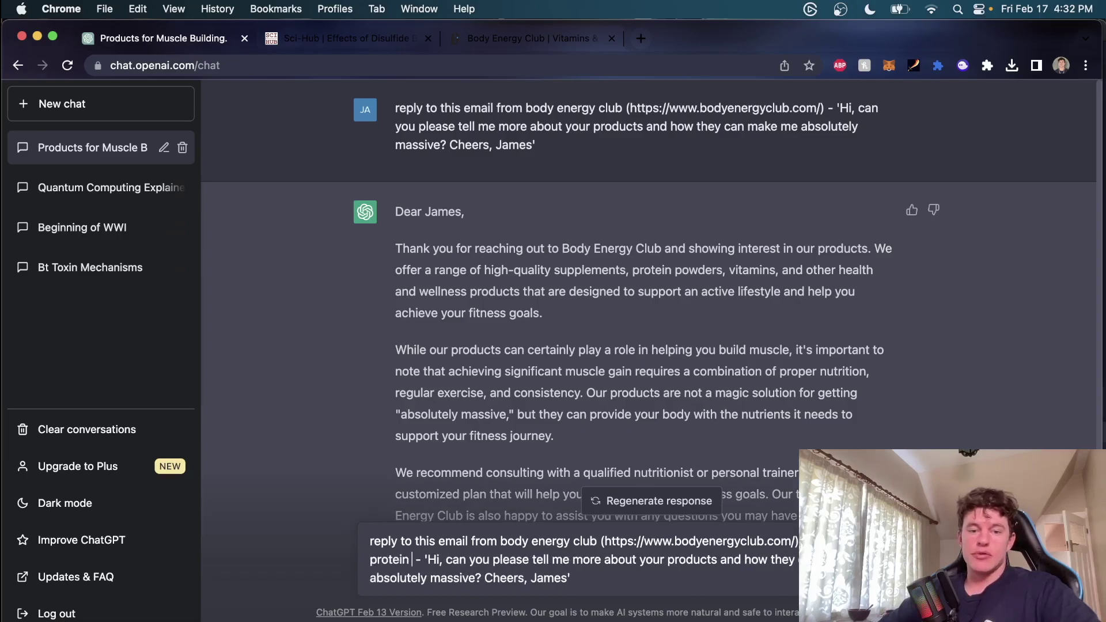
{"action": "type", "text": " is important"}
{"action": "key", "text": "Return"}
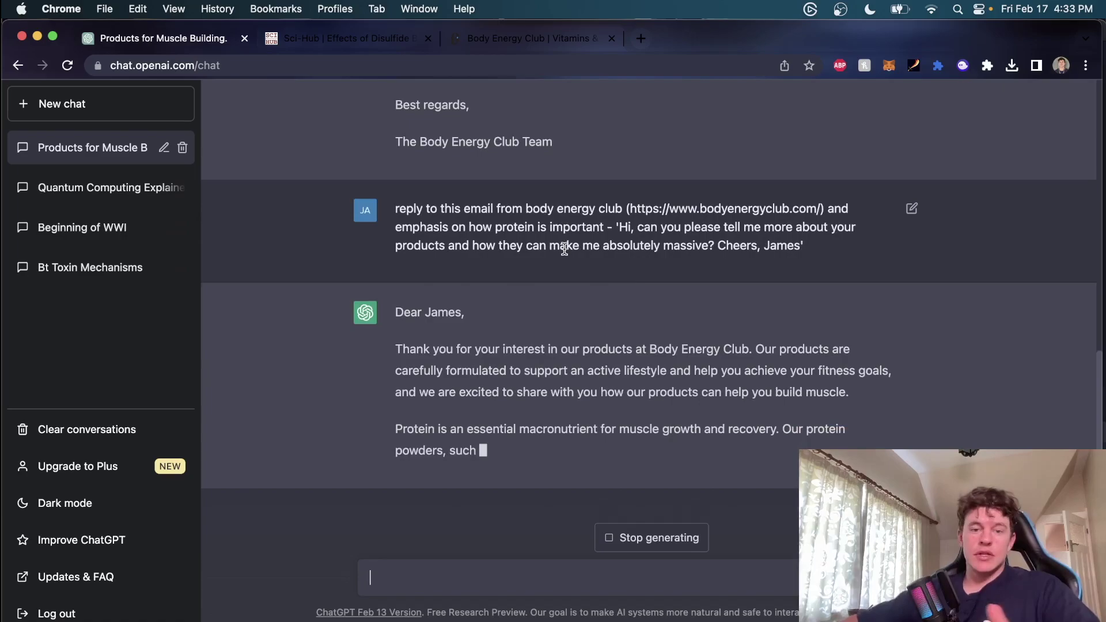
{"action": "left_click_drag", "start_coordinate": [417, 426], "coordinate": [673, 448]}
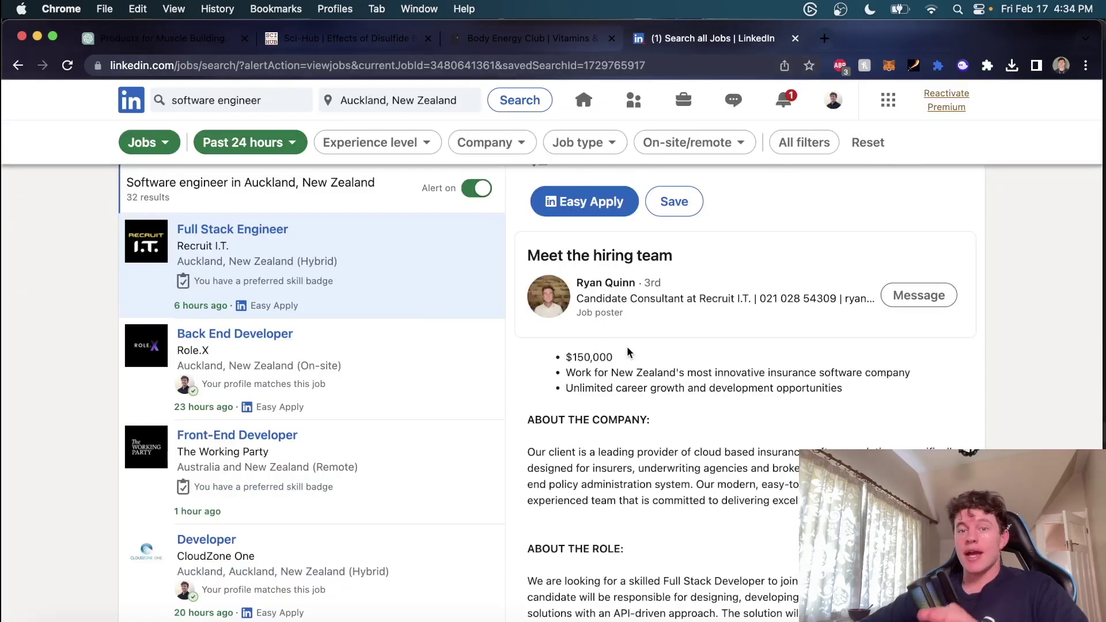
Open the Recruit I.T. company page from the Full Stack Engineer posting in a new tab.
{"action": "scroll", "coordinate": [601, 334], "scroll_direction": "up", "scroll_amount": 4}
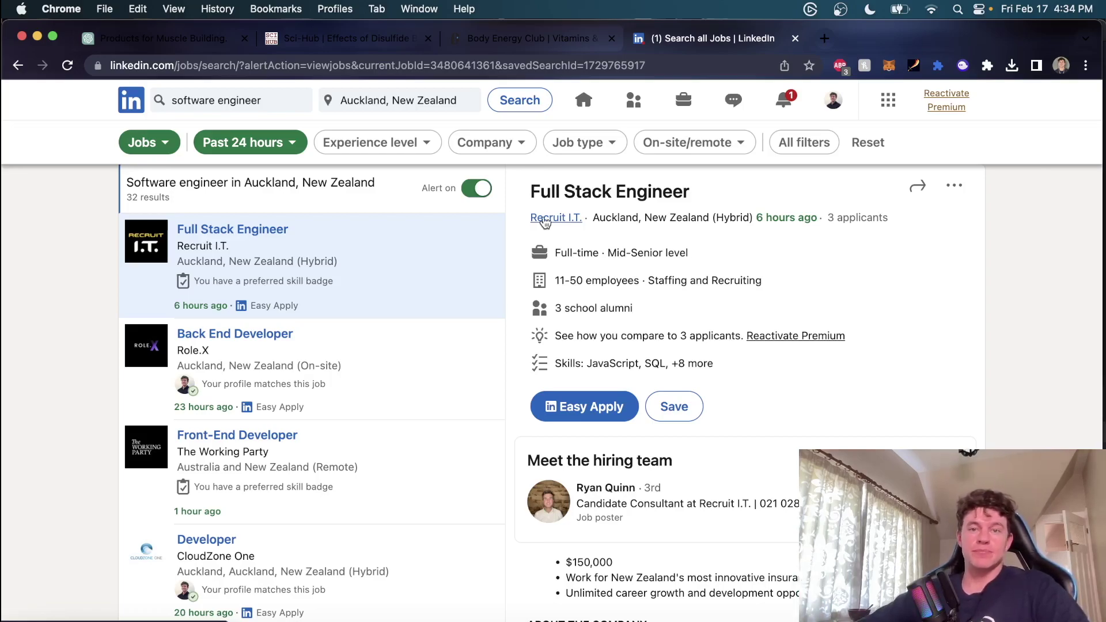
{"action": "left_click", "coordinate": [550, 219], "text": "super"}
{"action": "key", "text": "ctrl+Tab"}
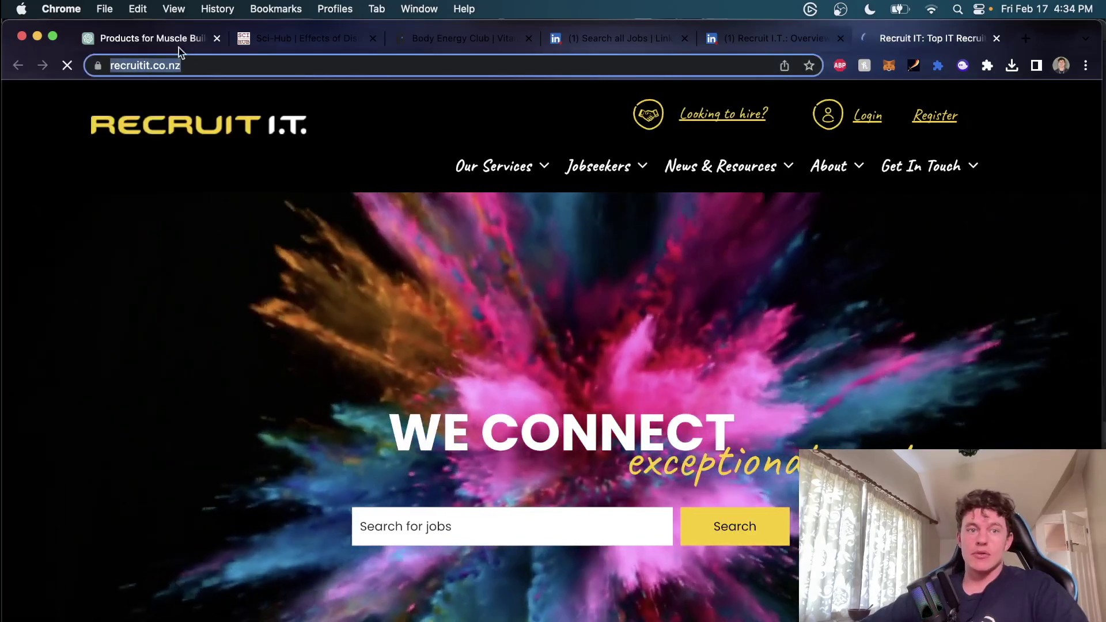
Begin a ChatGPT prompt: 'Write a cover letter for a Full Stack Engineer position at ('.
{"action": "left_click", "coordinate": [179, 49]}
{"action": "left_click", "coordinate": [481, 574]}
{"action": "type", "text": "Write a cover"}
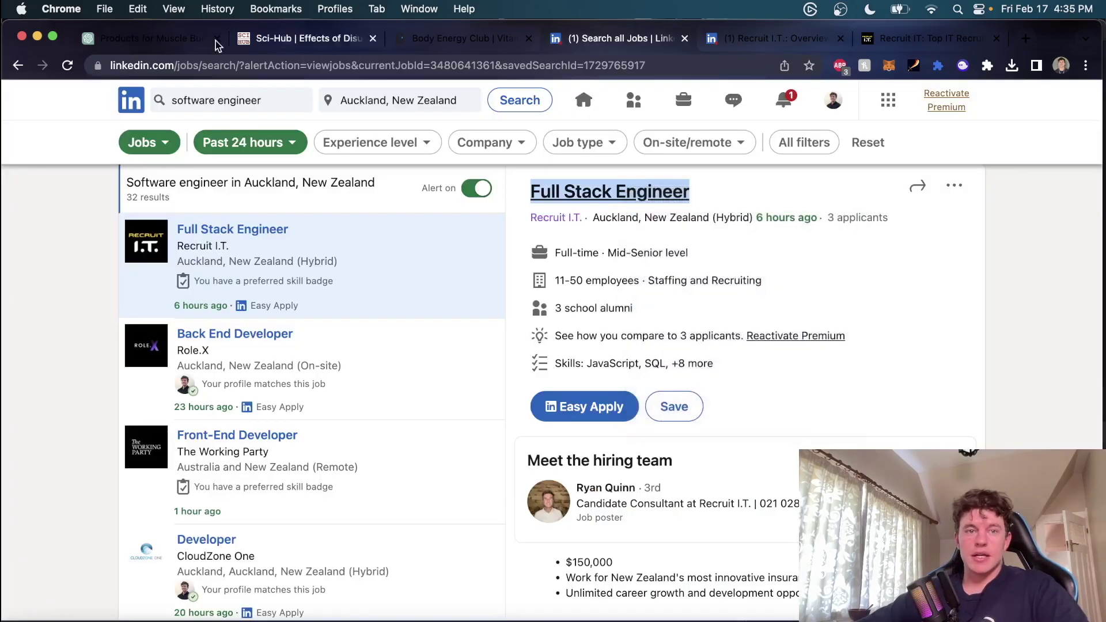
{"action": "type", "text": " letter for a Full Stack Engineer position at"}
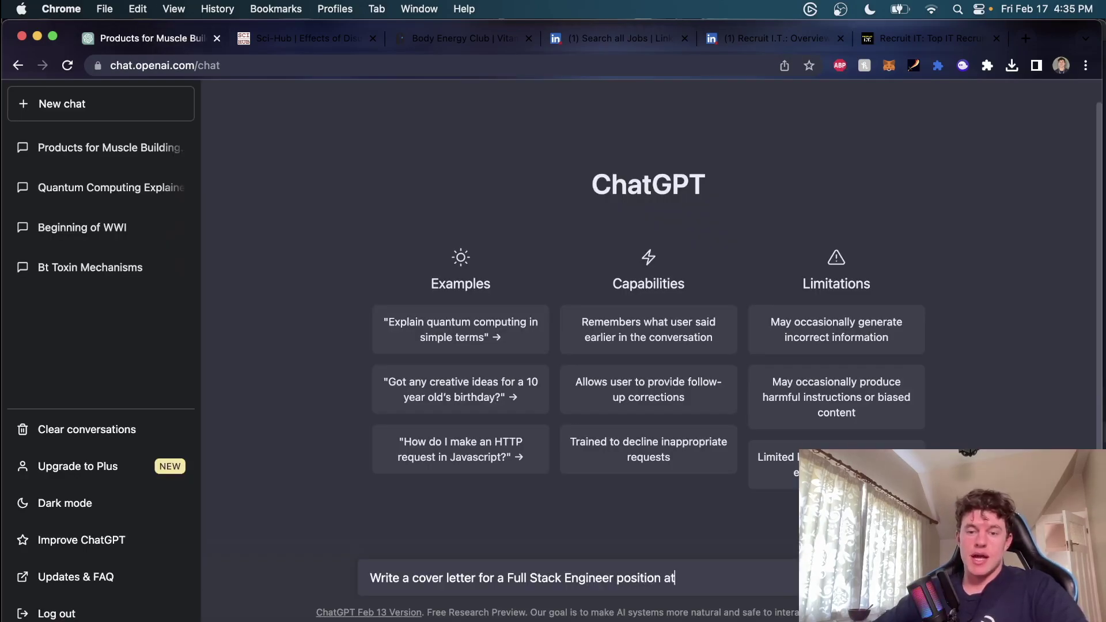
{"action": "type", "text": " ("}
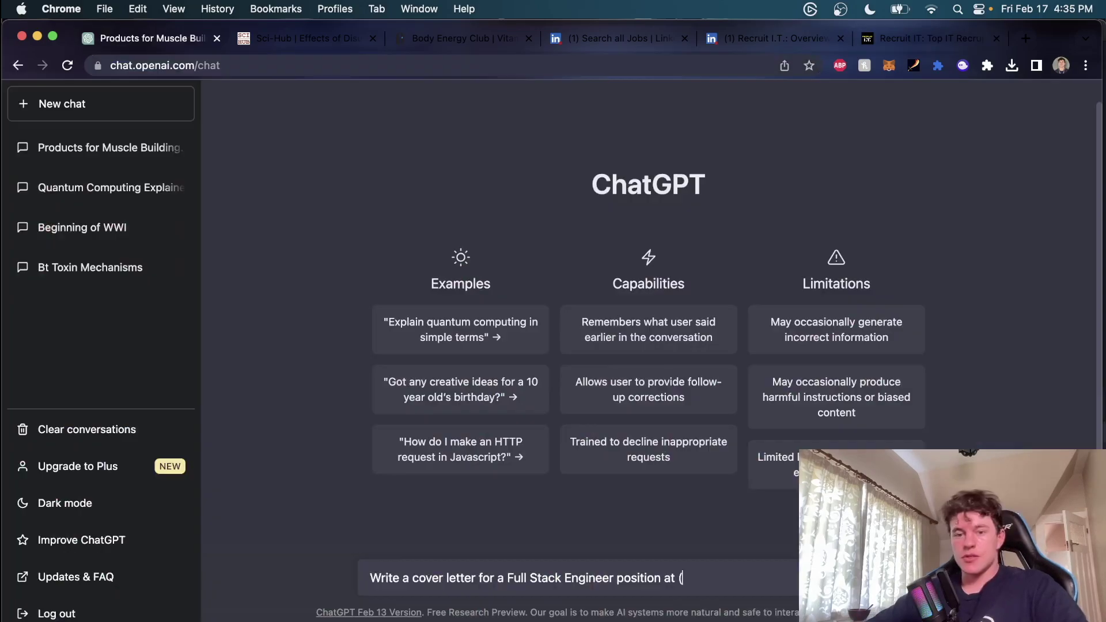
Send the Full Stack Engineer cover-letter request with Recruit I.T.'s website included.
{"action": "key", "text": "super+v"}
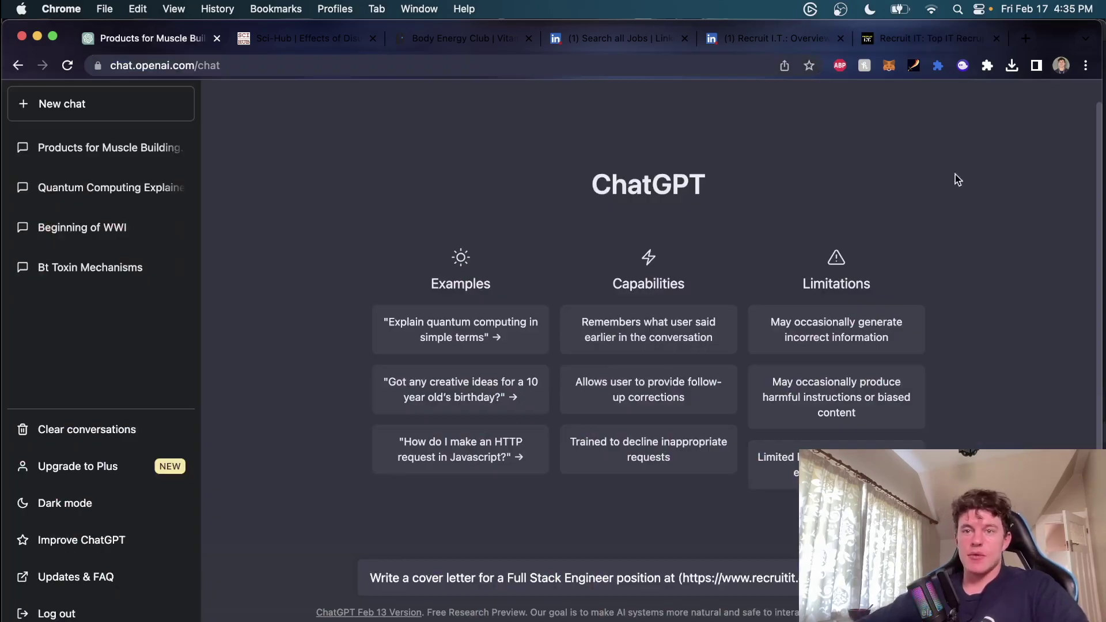
{"action": "left_click", "coordinate": [738, 40]}
{"action": "left_click_drag", "start_coordinate": [229, 300], "coordinate": [136, 299]}
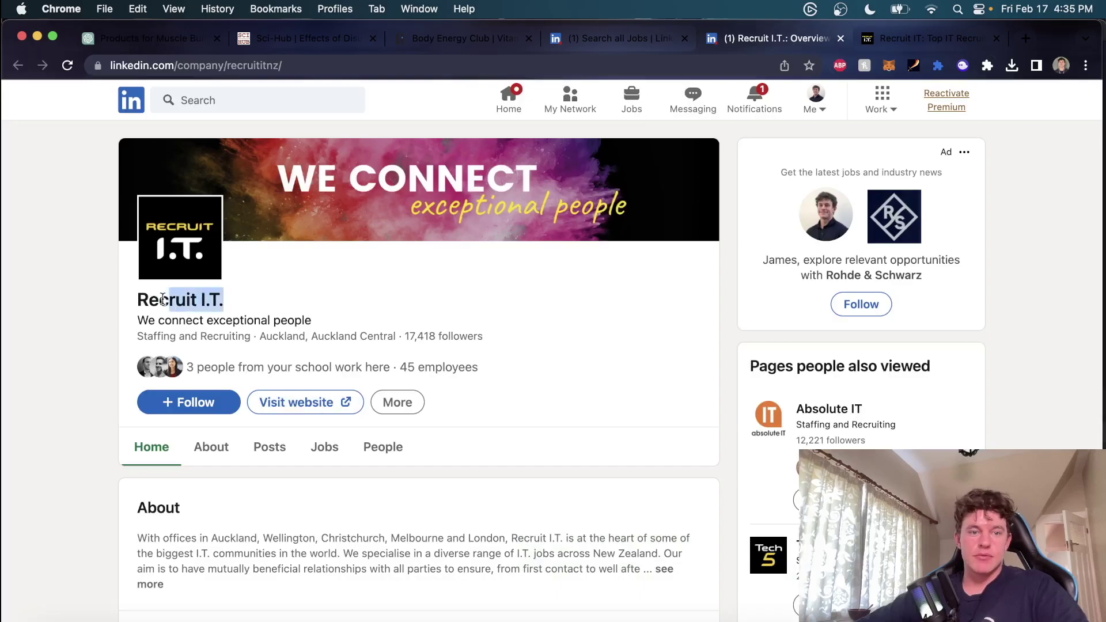
{"action": "left_click", "coordinate": [148, 38]}
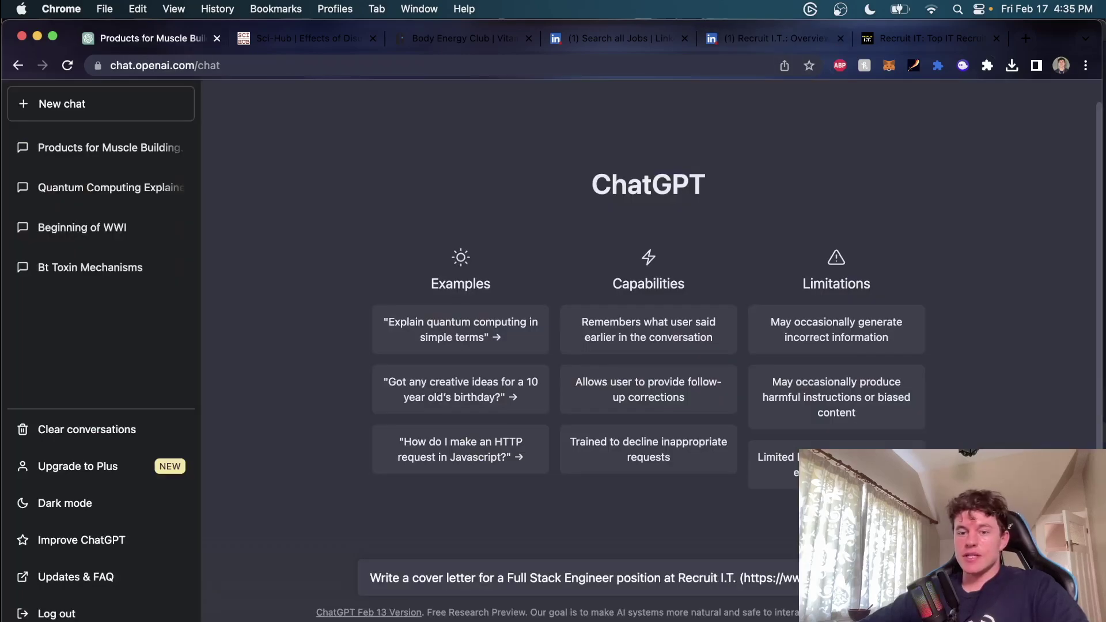
{"action": "key", "text": "Return"}
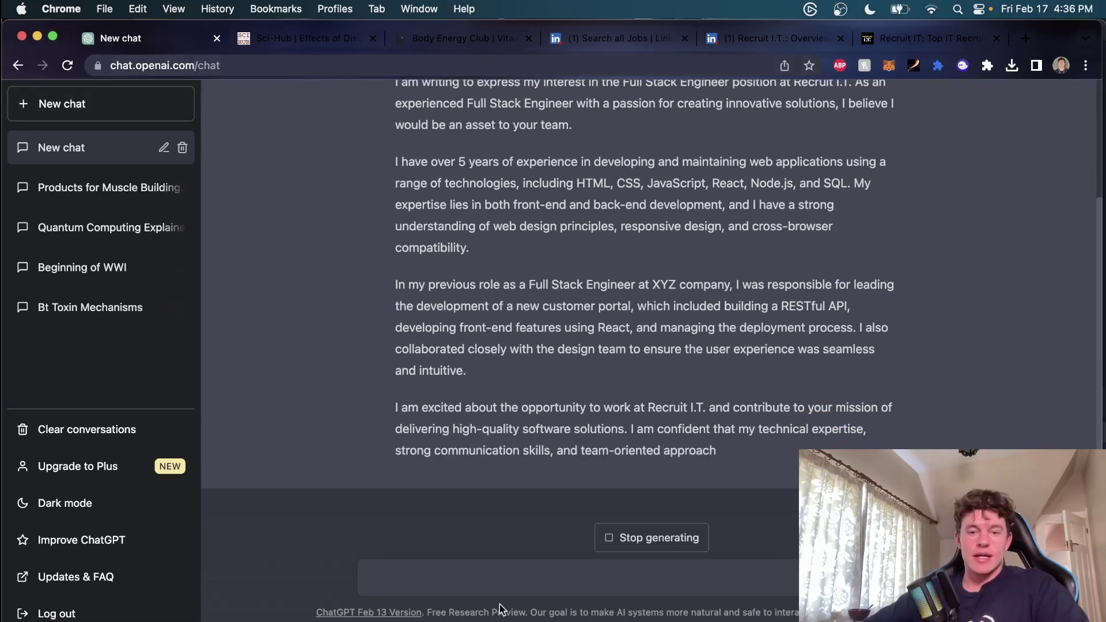
Copy the original cover-letter request and paste it back into the message box.
{"action": "scroll", "coordinate": [467, 374], "scroll_direction": "up", "scroll_amount": 3}
{"action": "scroll", "coordinate": [468, 374], "scroll_direction": "up", "scroll_amount": 1}
{"action": "left_click_drag", "start_coordinate": [552, 128], "coordinate": [406, 111]}
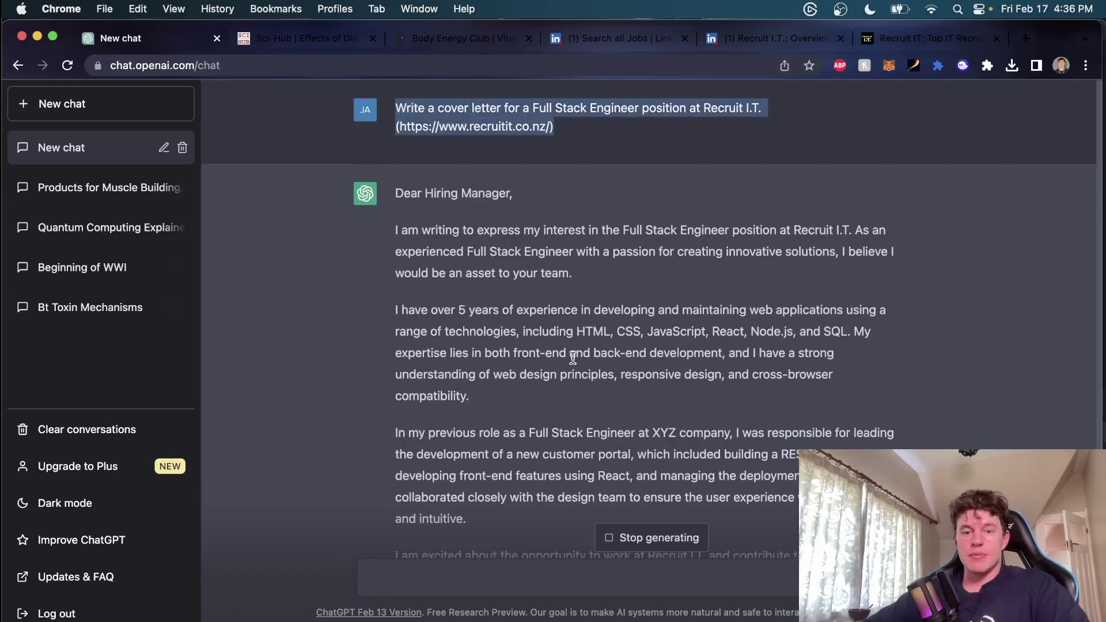
{"action": "scroll", "coordinate": [530, 438], "scroll_direction": "down", "scroll_amount": 2}
{"action": "scroll", "coordinate": [485, 534], "scroll_direction": "down", "scroll_amount": 4}
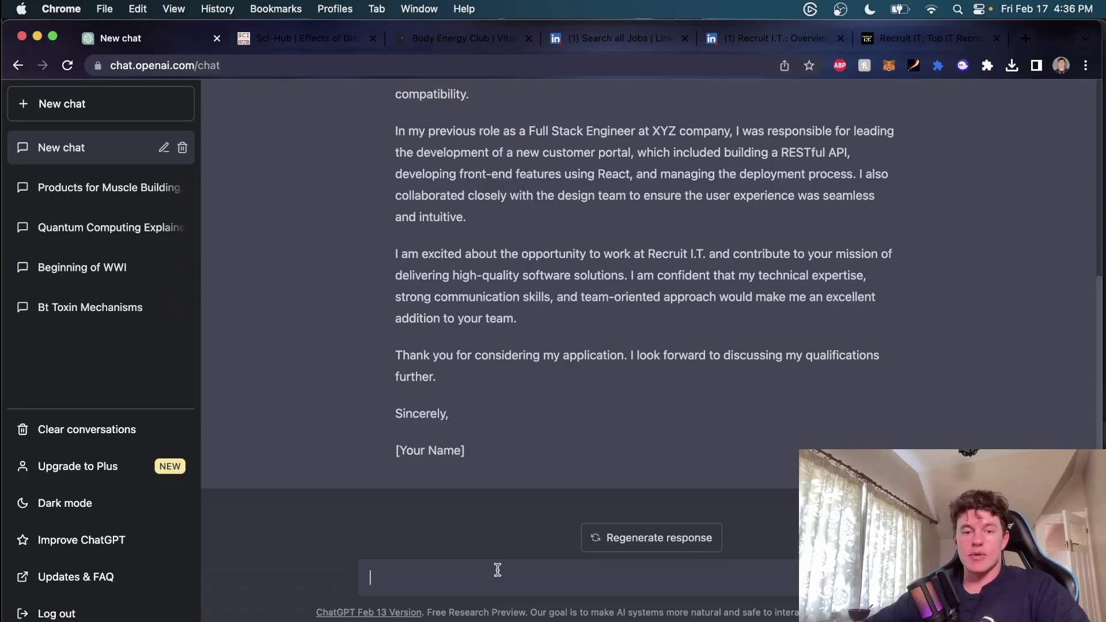
{"action": "key", "text": "super+v"}
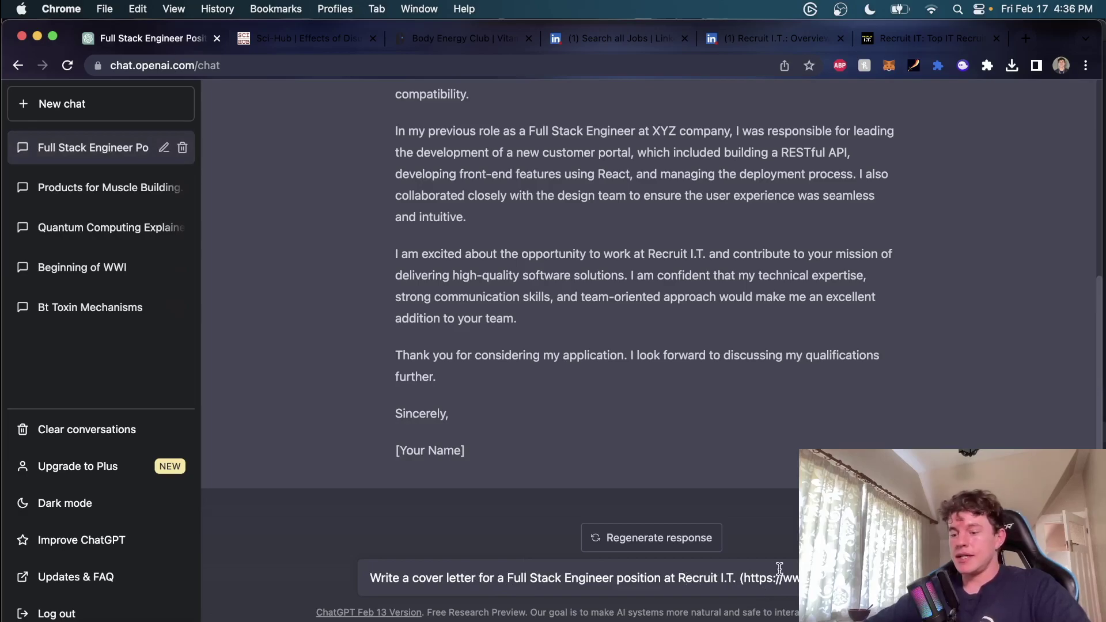
Append the posting's responsibilities and requirements to the request after 'for -' and send it.
{"action": "type", "text": "for this"}
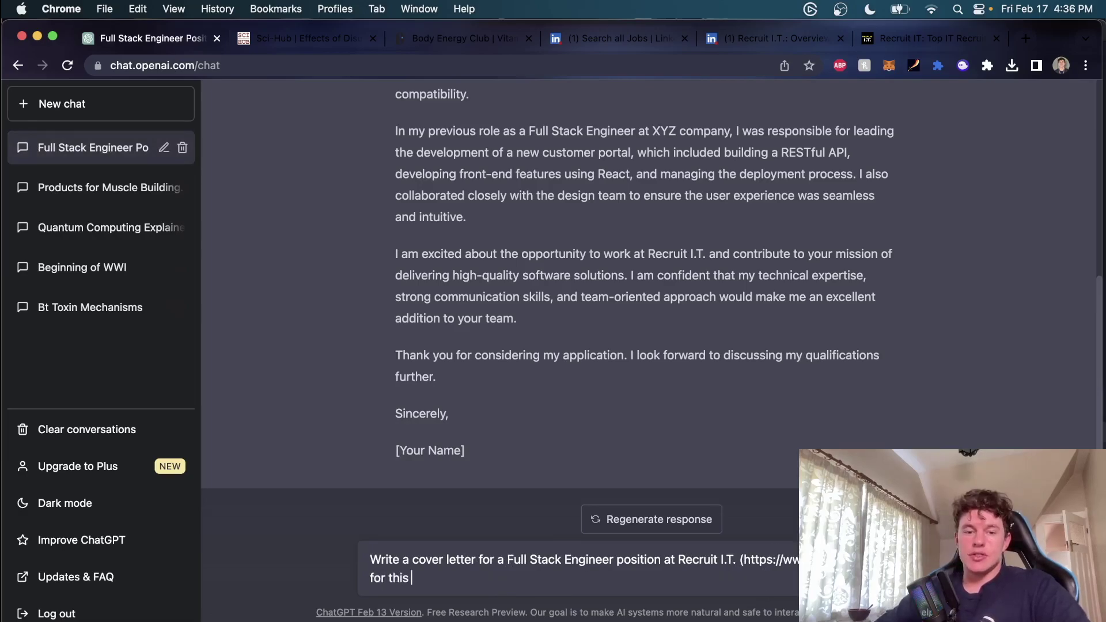
{"action": "type", "text": "-"}
{"action": "left_click", "coordinate": [612, 39]}
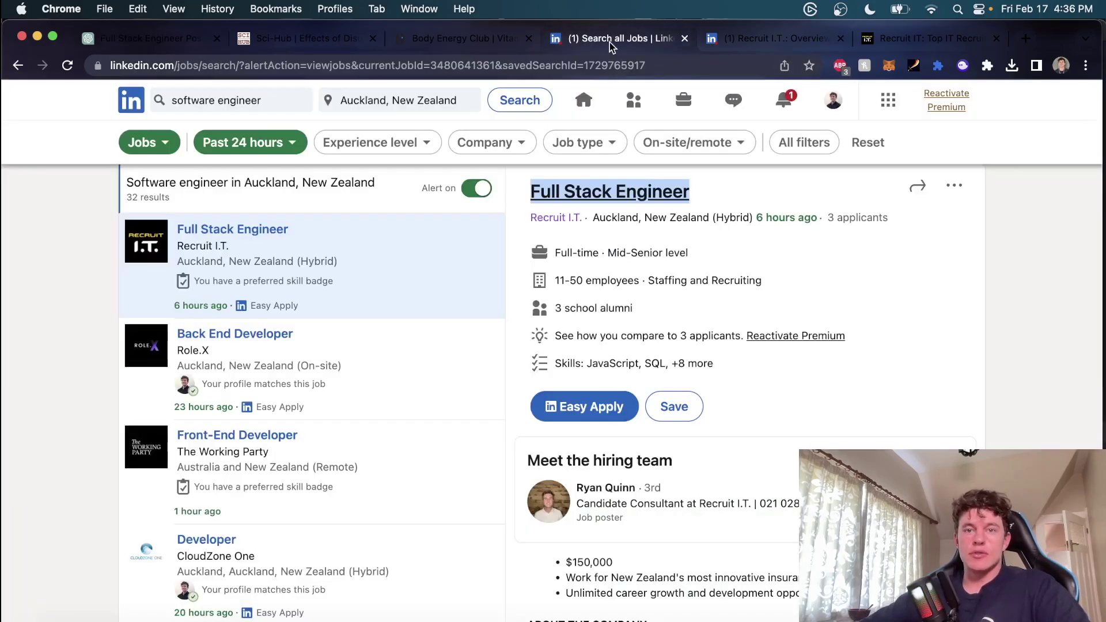
{"action": "scroll", "coordinate": [576, 259], "scroll_direction": "down", "scroll_amount": 5}
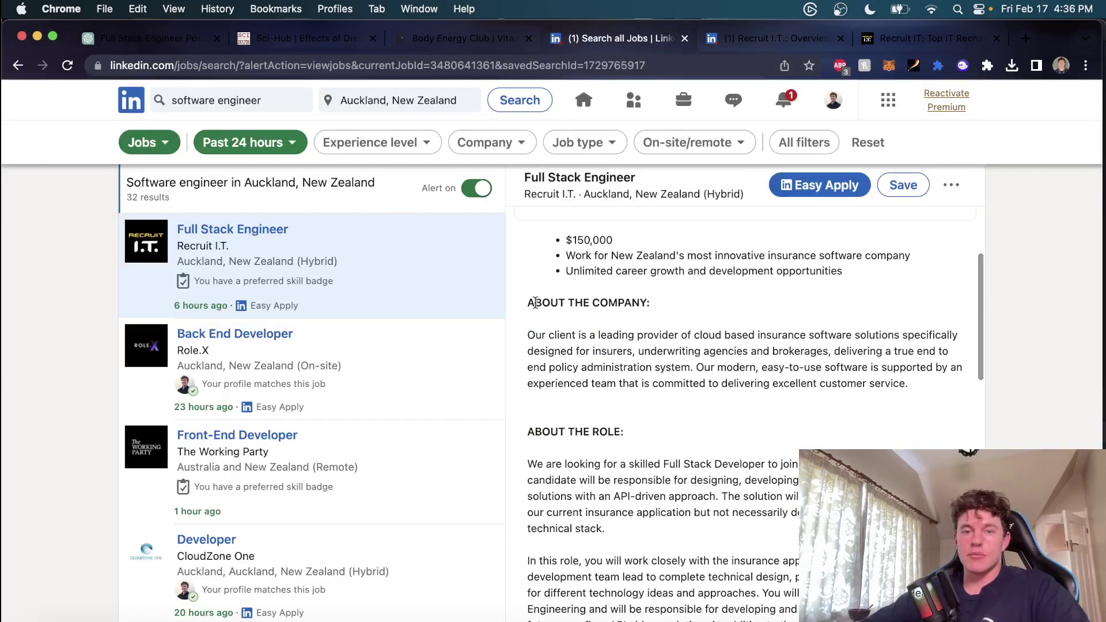
{"action": "mouse_move", "coordinate": [527, 302]}
{"action": "left_mouse_down"}
{"action": "mouse_move", "coordinate": [576, 619]}
{"action": "mouse_move", "coordinate": [675, 206]}
{"action": "left_mouse_up"}
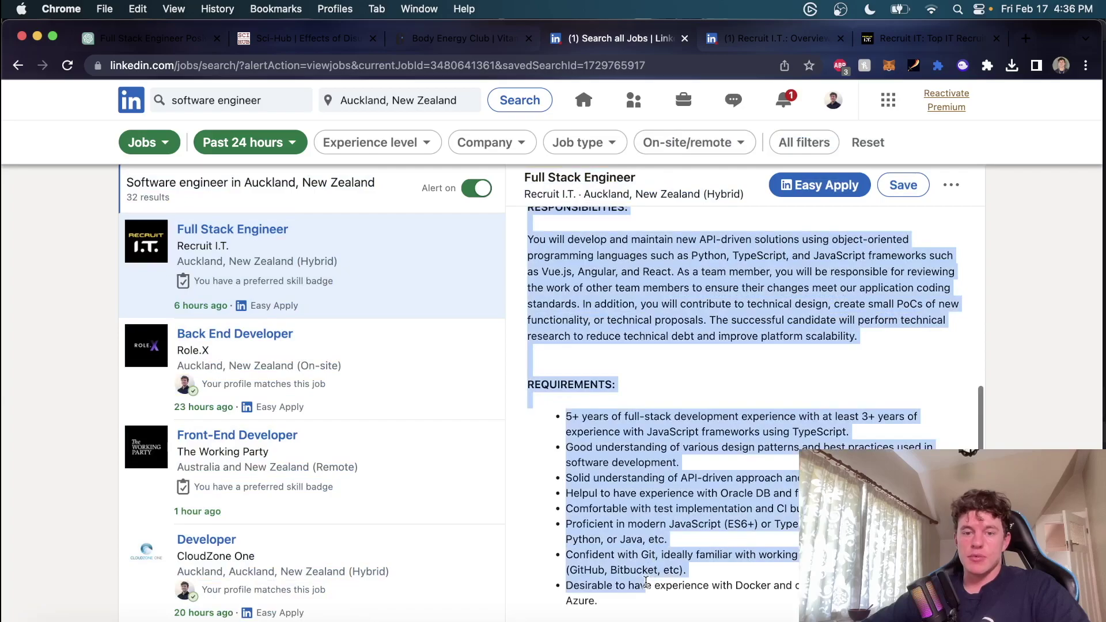
{"action": "left_click_drag", "start_coordinate": [676, 206], "coordinate": [643, 597]}
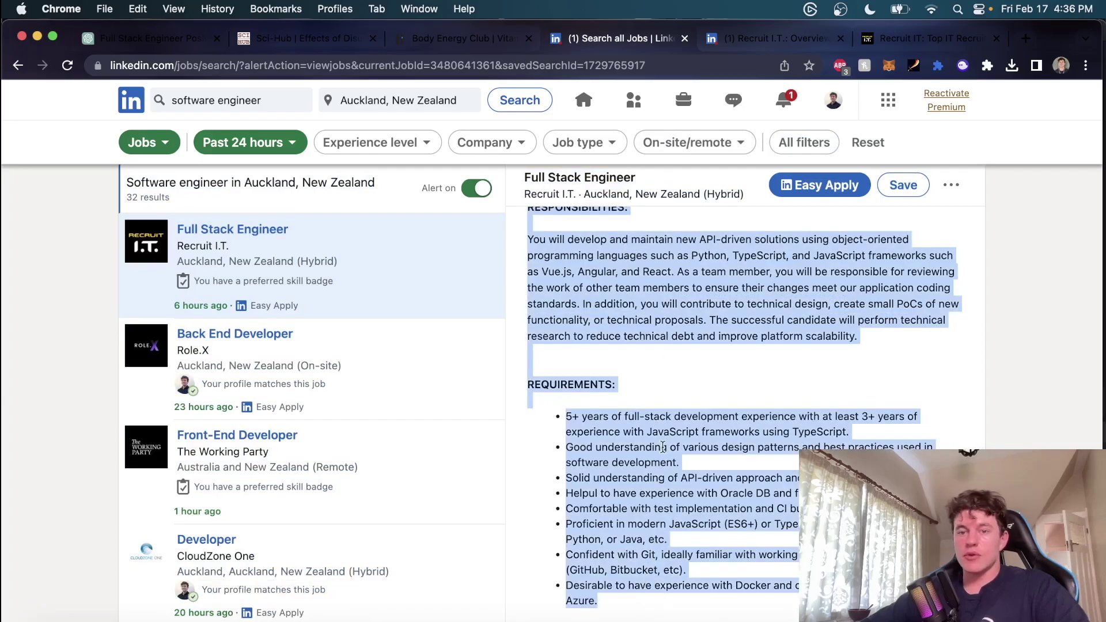
{"action": "left_click", "coordinate": [144, 38]}
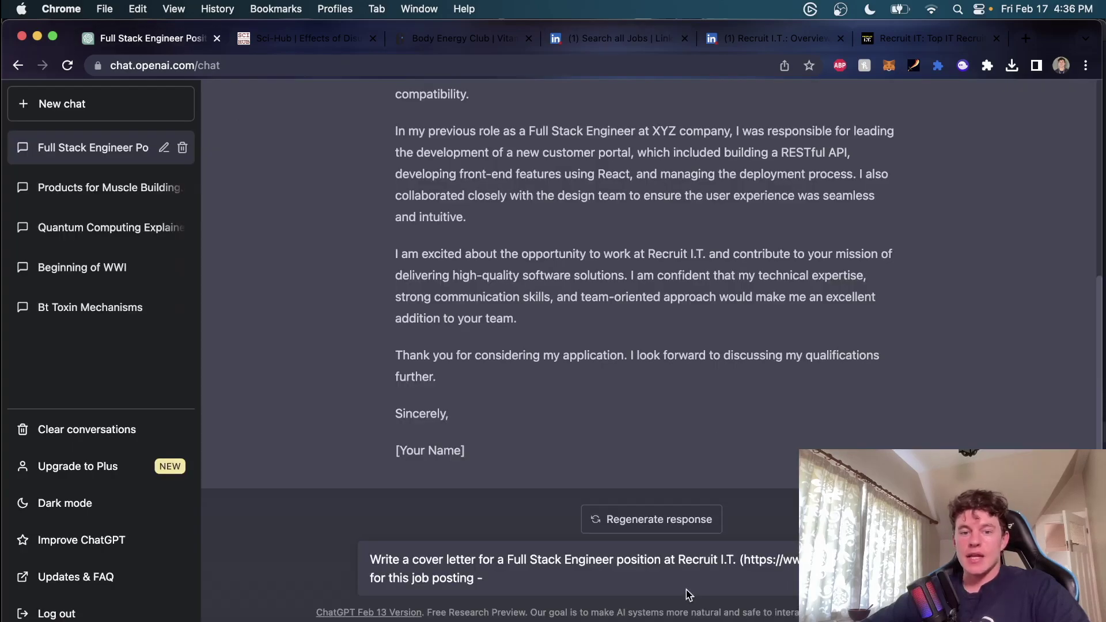
{"action": "key", "text": "super+v"}
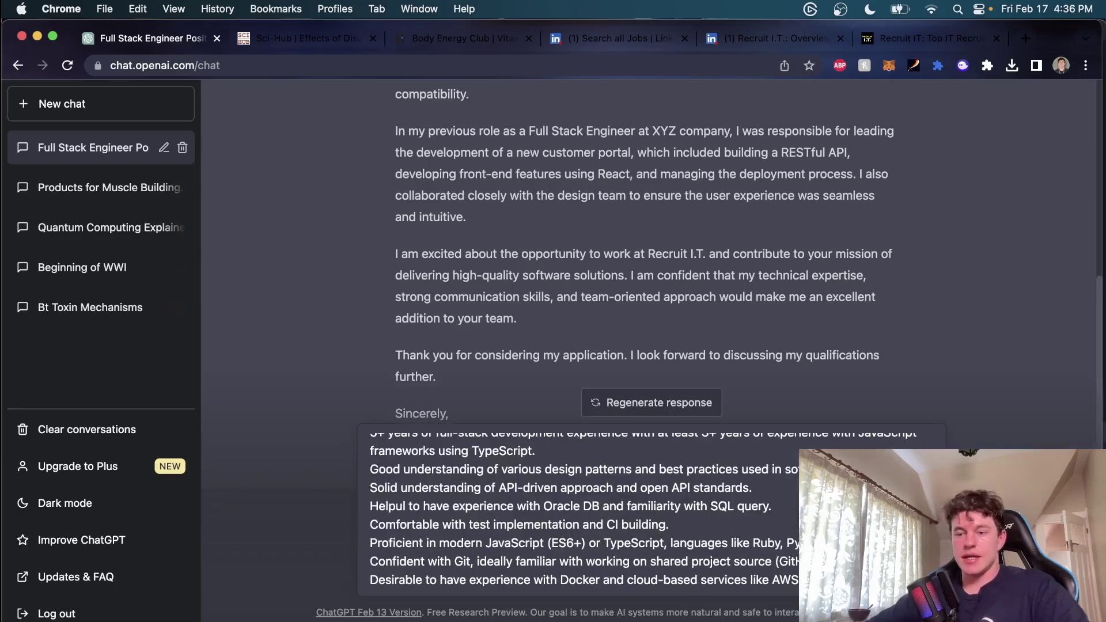
{"action": "key", "text": "Return"}
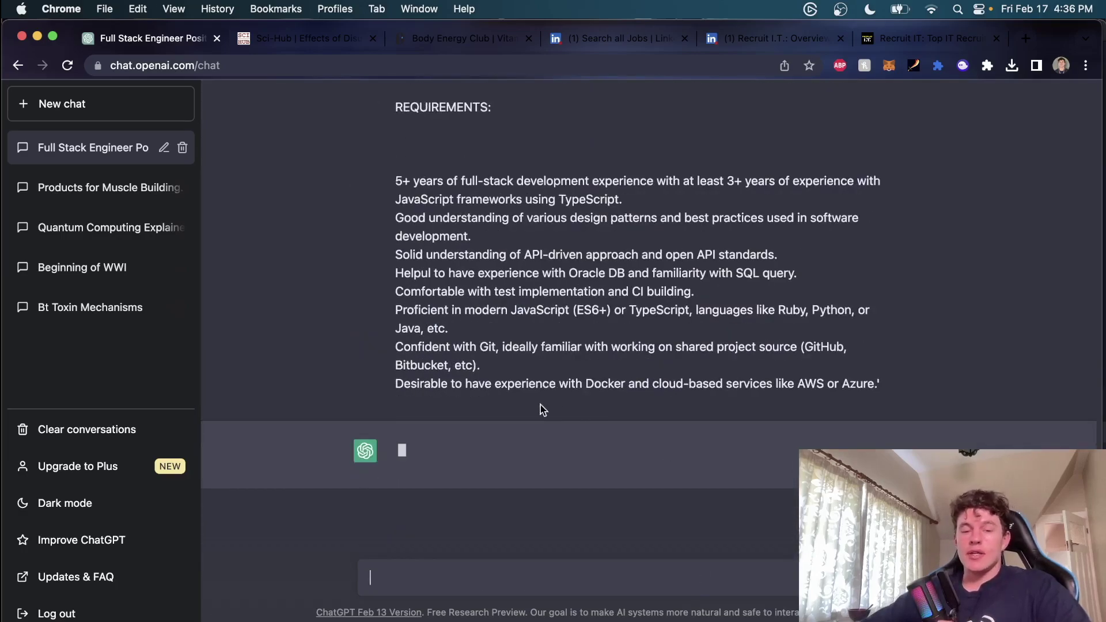
While the letter streams, review the Recruit I.T. page and the posting's insurance-client description.
{"action": "left_click", "coordinate": [916, 38]}
{"action": "left_click", "coordinate": [772, 38]}
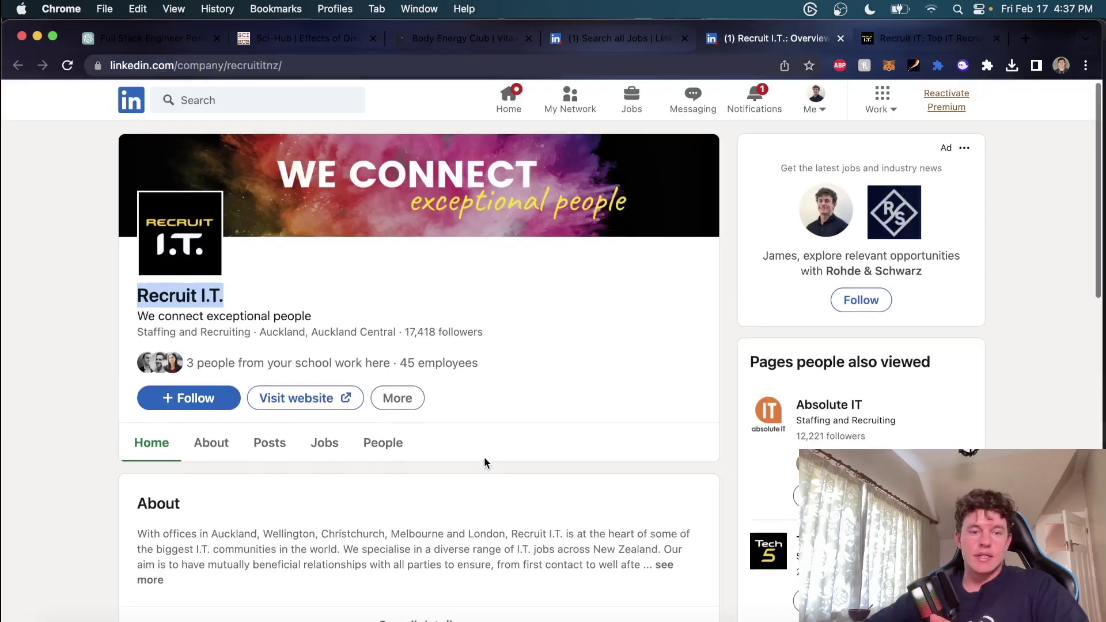
{"action": "scroll", "coordinate": [484, 463], "scroll_direction": "down", "scroll_amount": 2}
{"action": "key", "text": "ctrl+shift+Tab"}
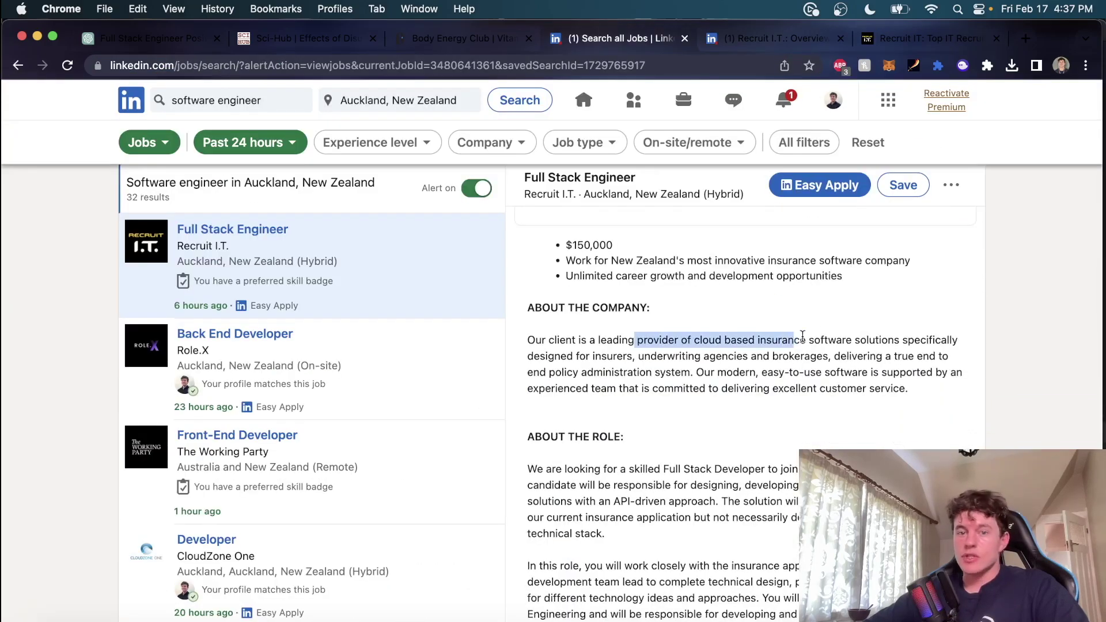
{"action": "left_click_drag", "start_coordinate": [803, 335], "coordinate": [869, 338]}
{"action": "left_click", "coordinate": [869, 337]}
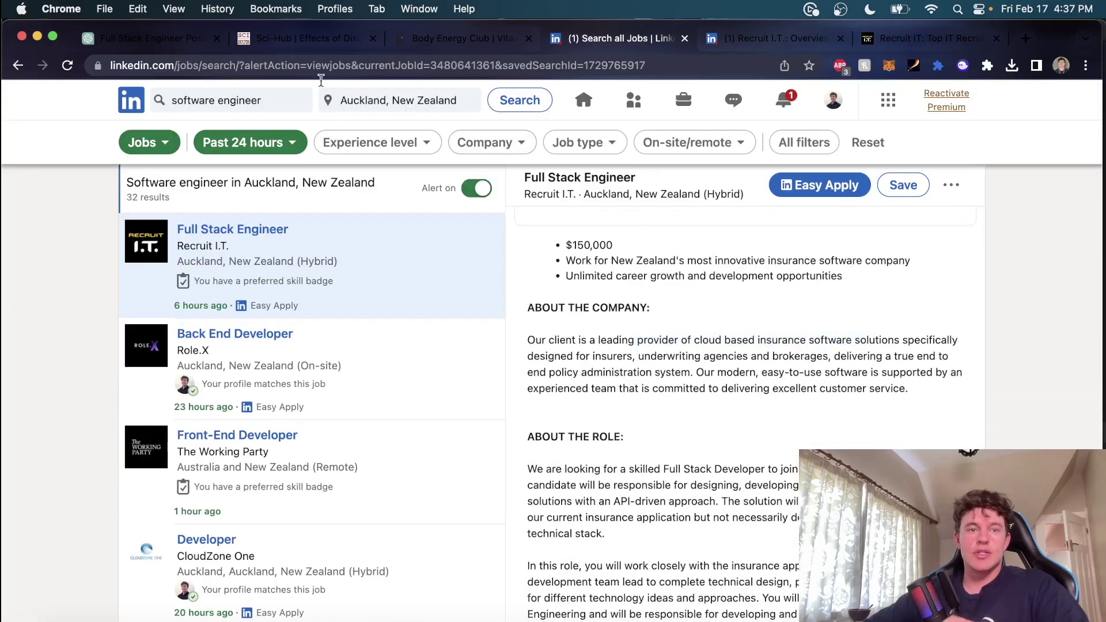
{"action": "left_click", "coordinate": [151, 39]}
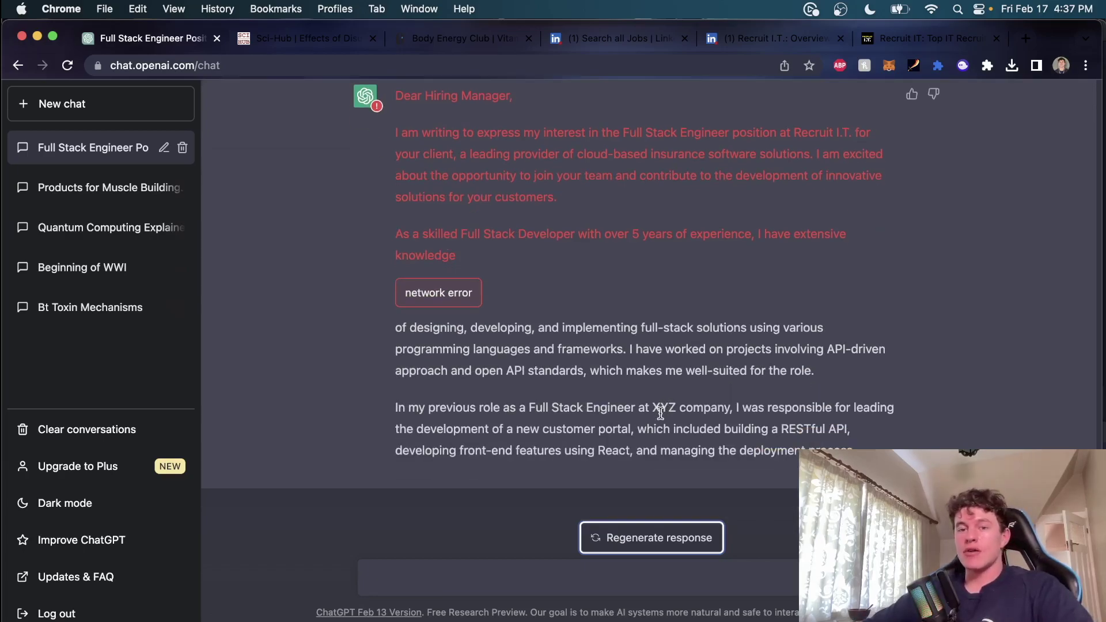
Paste the resume excerpt into the message box as a follow-up to the finished letter.
{"action": "triple_click", "coordinate": [653, 404]}
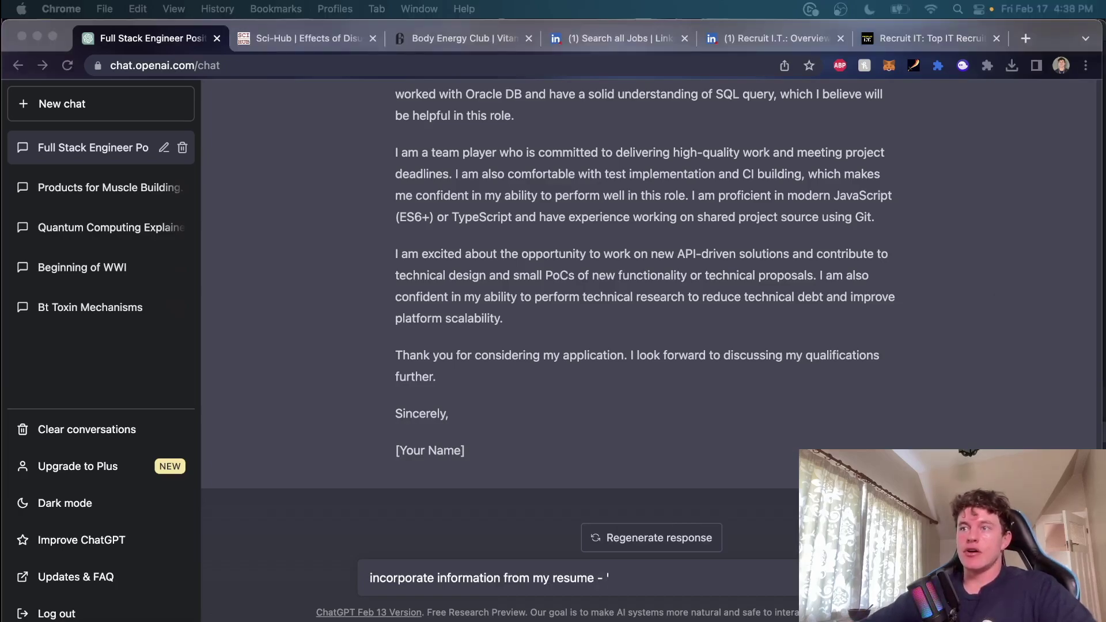
{"action": "left_click", "coordinate": [690, 585]}
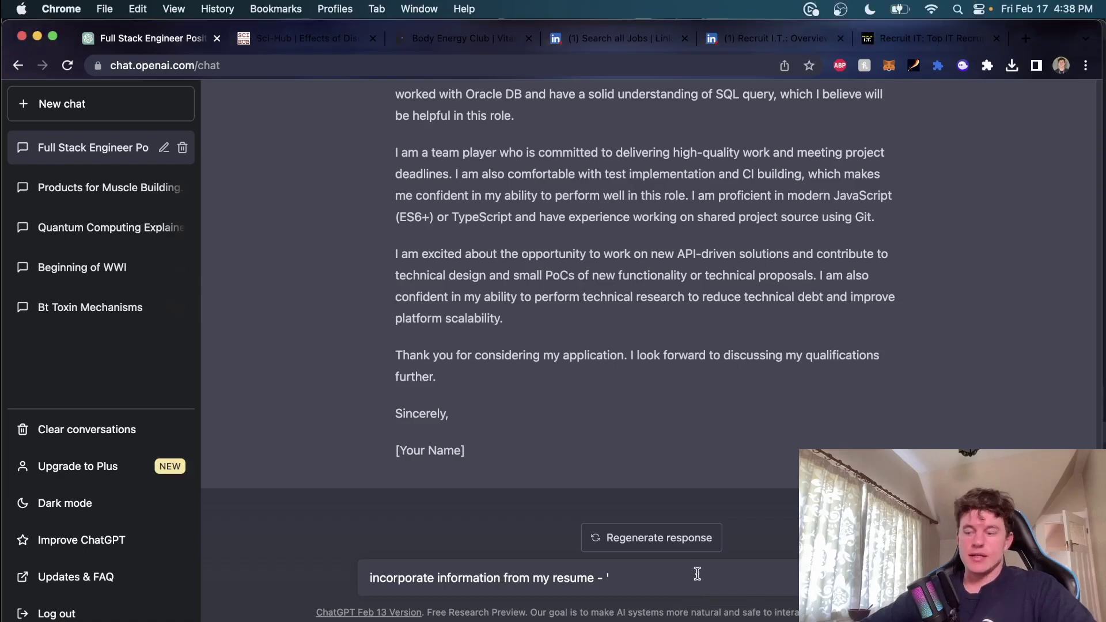
{"action": "key", "text": "super+v"}
Send the resume follow-up and scroll back to the top of the revised Recruit I.T. letter.
{"action": "key", "text": "Return"}
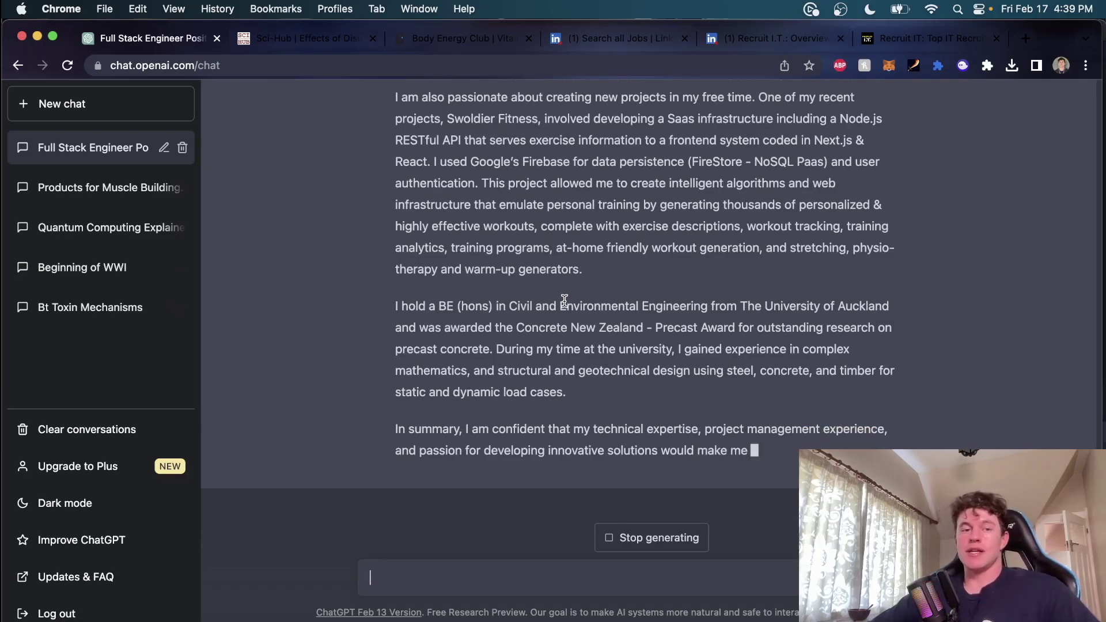
{"action": "scroll", "coordinate": [564, 300], "scroll_direction": "up", "scroll_amount": 5}
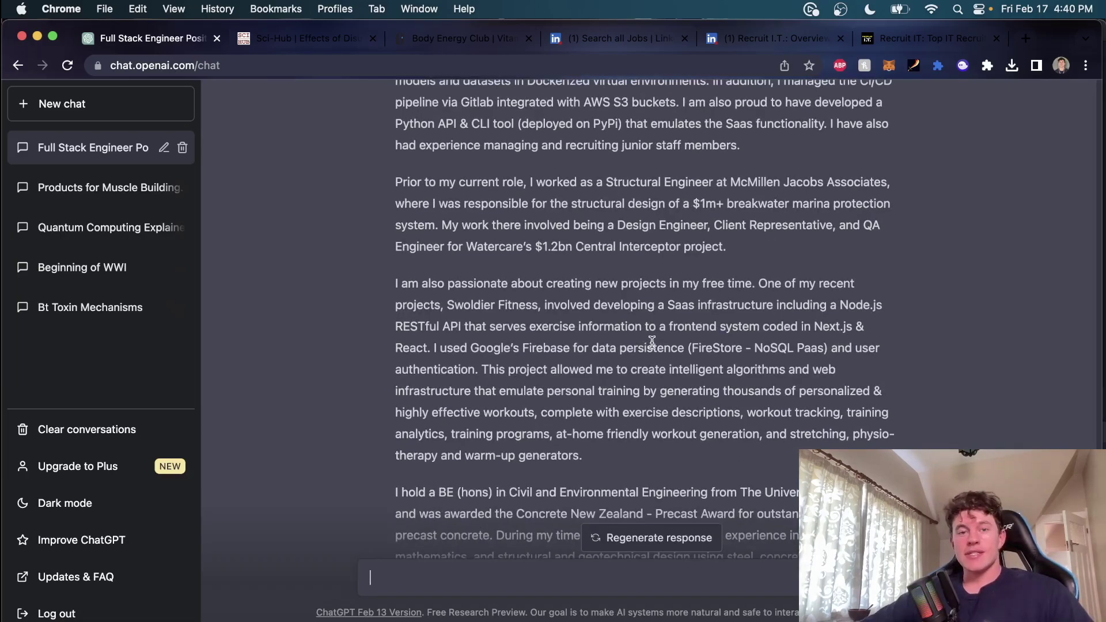
{"action": "scroll", "coordinate": [645, 334], "scroll_direction": "up", "scroll_amount": 1}
{"action": "scroll", "coordinate": [633, 331], "scroll_direction": "up", "scroll_amount": 5}
{"action": "scroll", "coordinate": [615, 329], "scroll_direction": "up", "scroll_amount": 1}
{"action": "scroll", "coordinate": [599, 296], "scroll_direction": "up", "scroll_amount": 2}
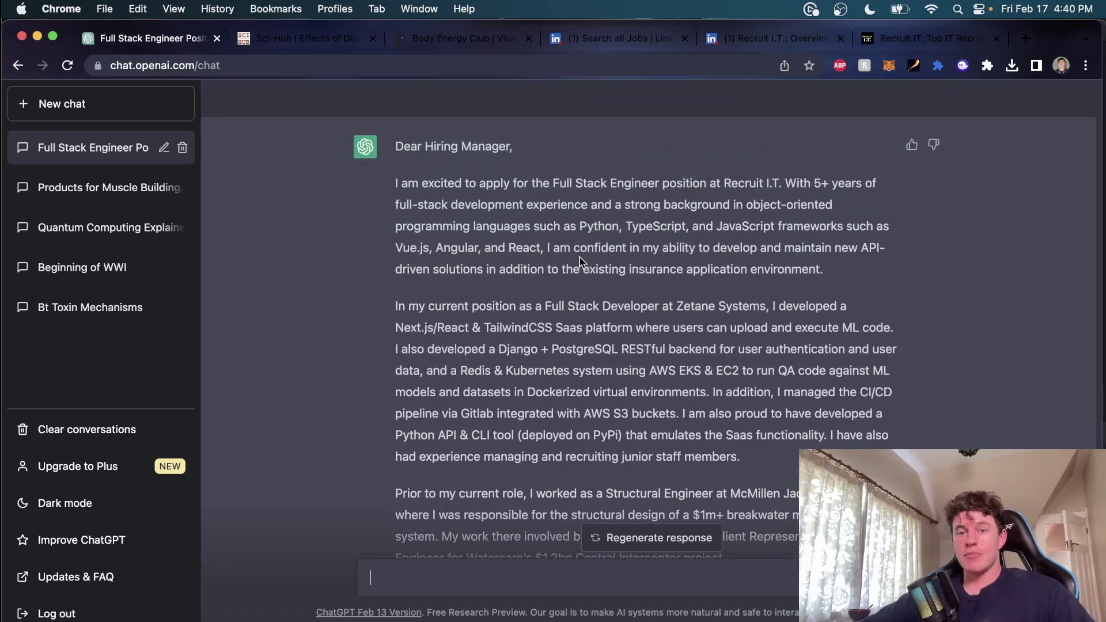